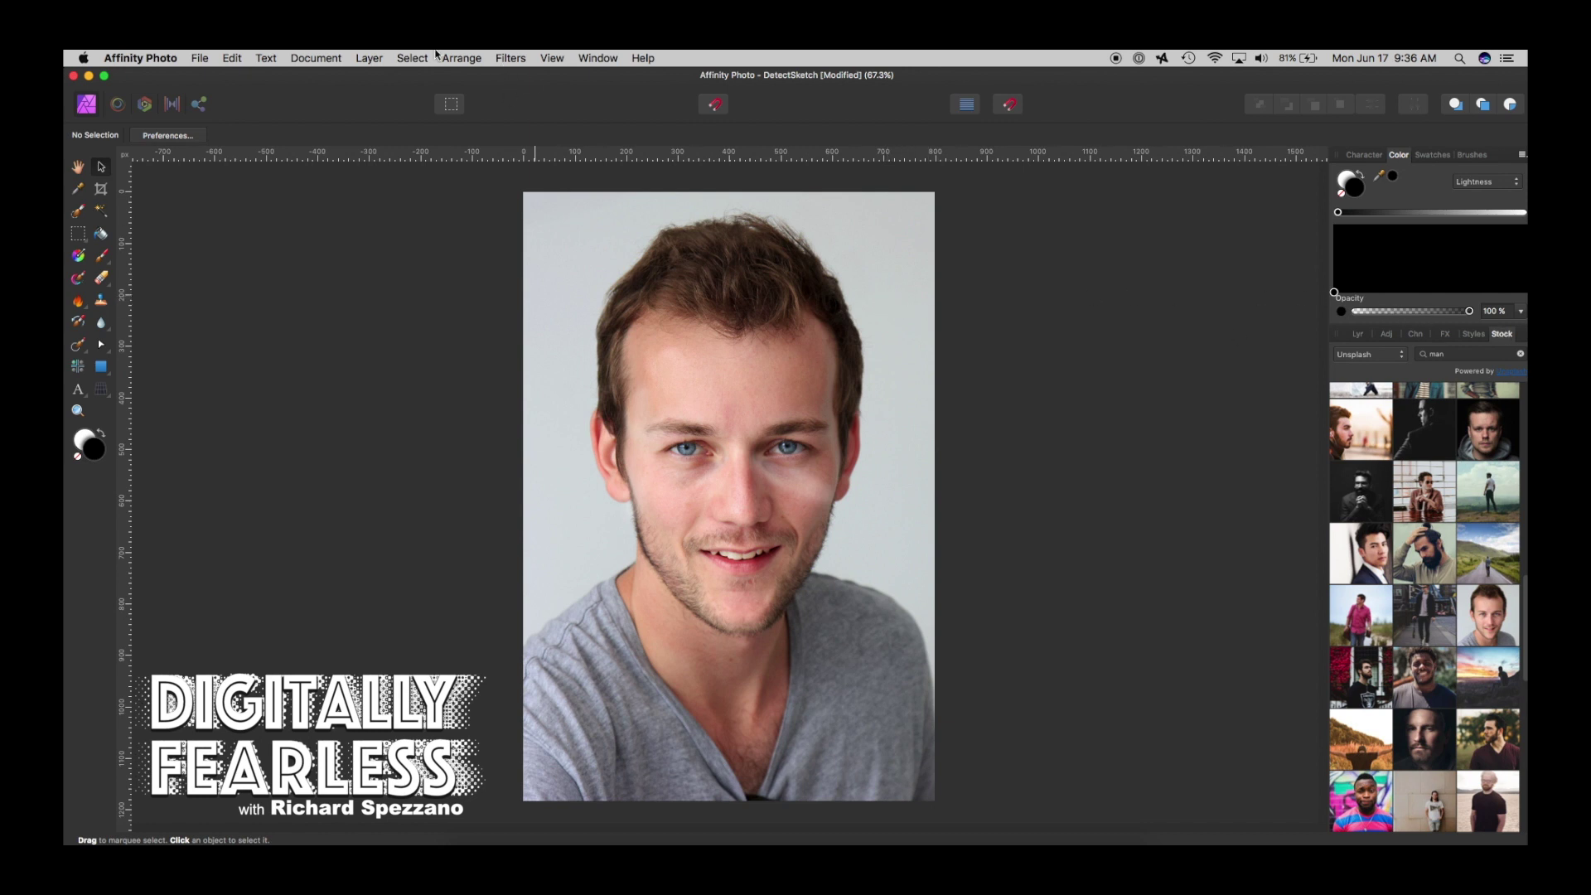
{"action": "left_click", "coordinate": [562, 59]}
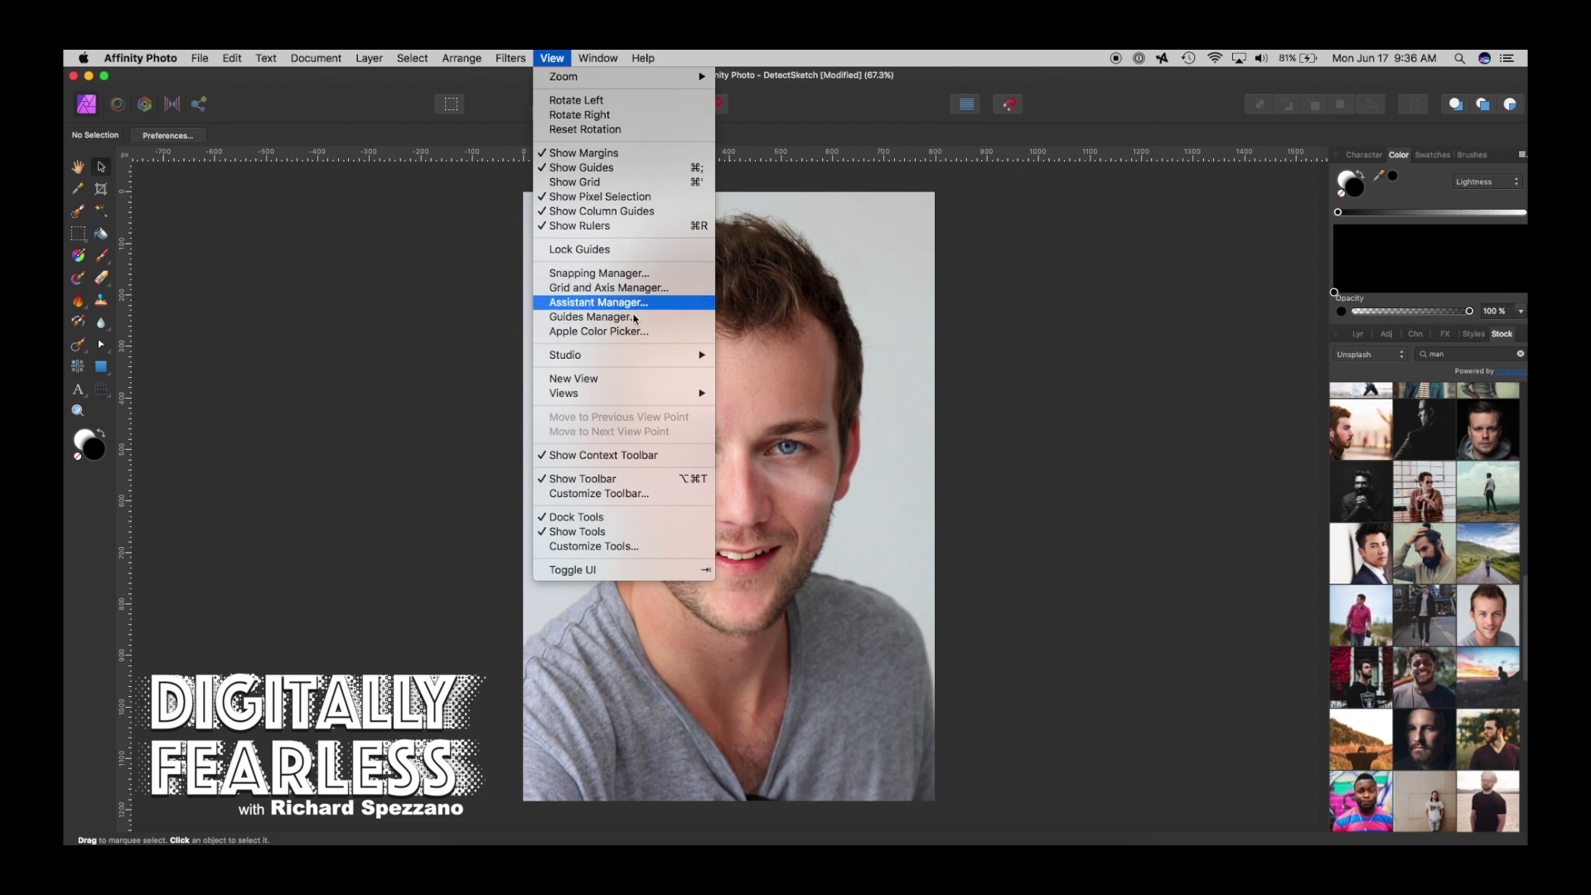
{"action": "mouse_move", "coordinate": [644, 361]}
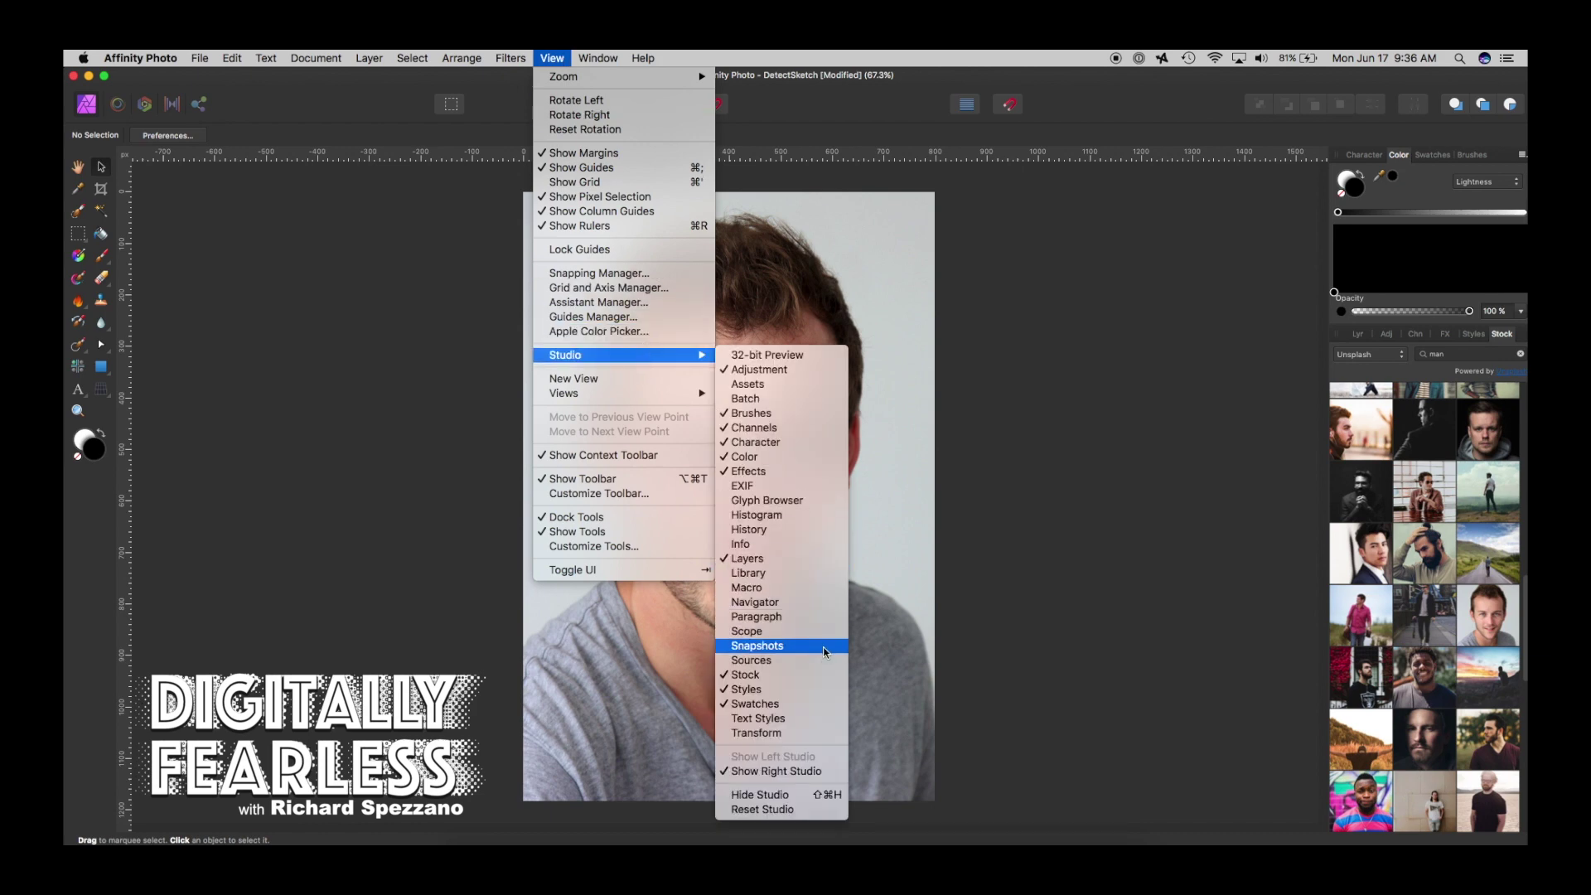
{"action": "left_click", "coordinate": [1246, 379]}
{"action": "left_click", "coordinate": [1400, 355]}
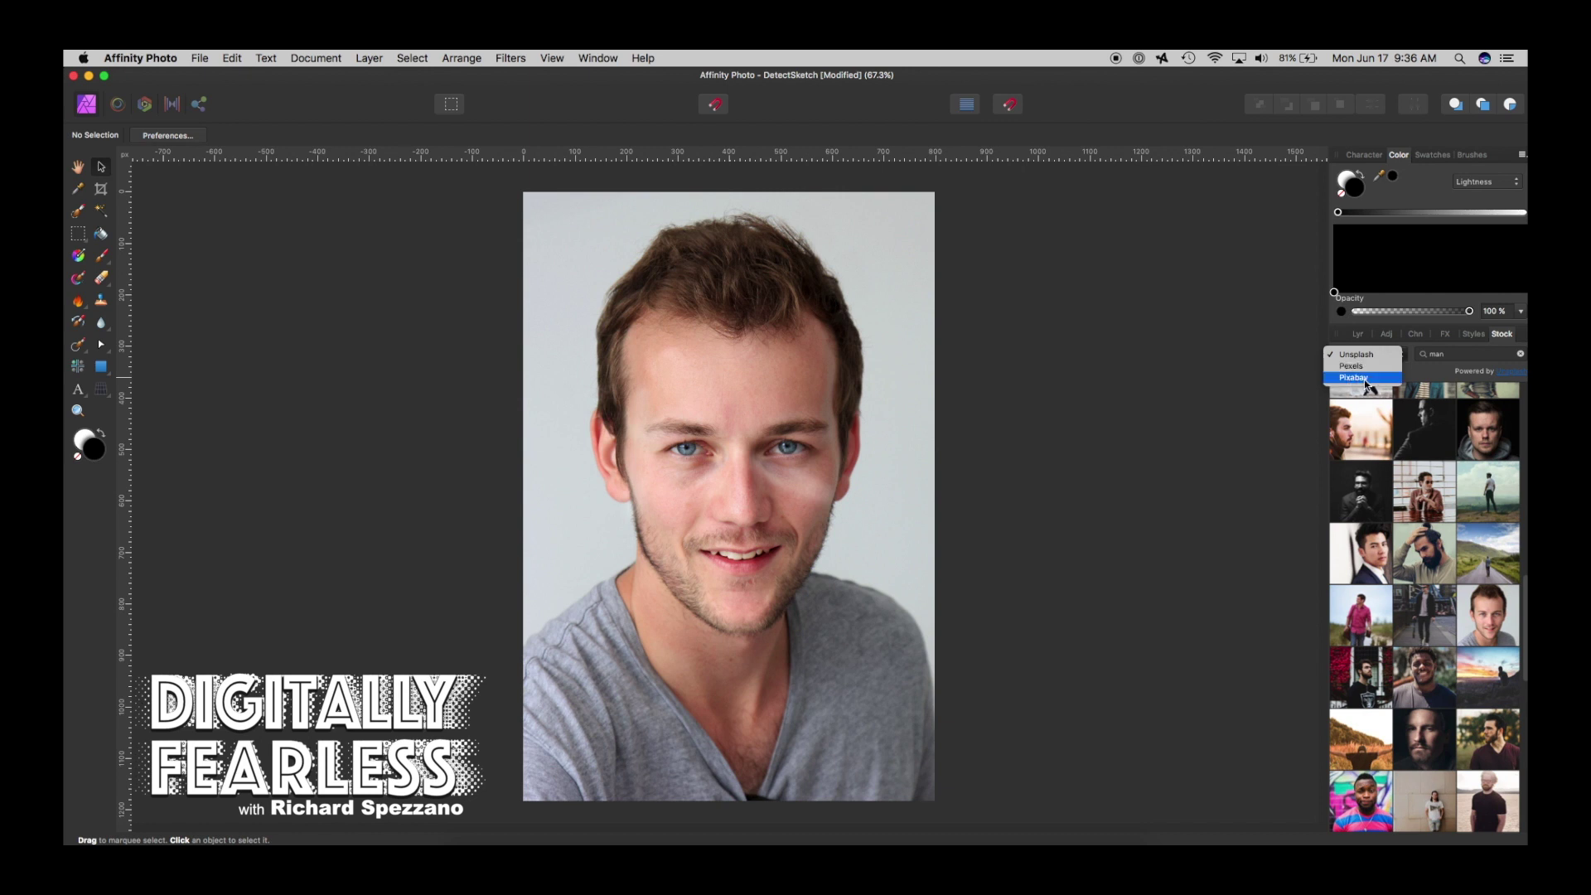
{"action": "left_click", "coordinate": [1227, 358]}
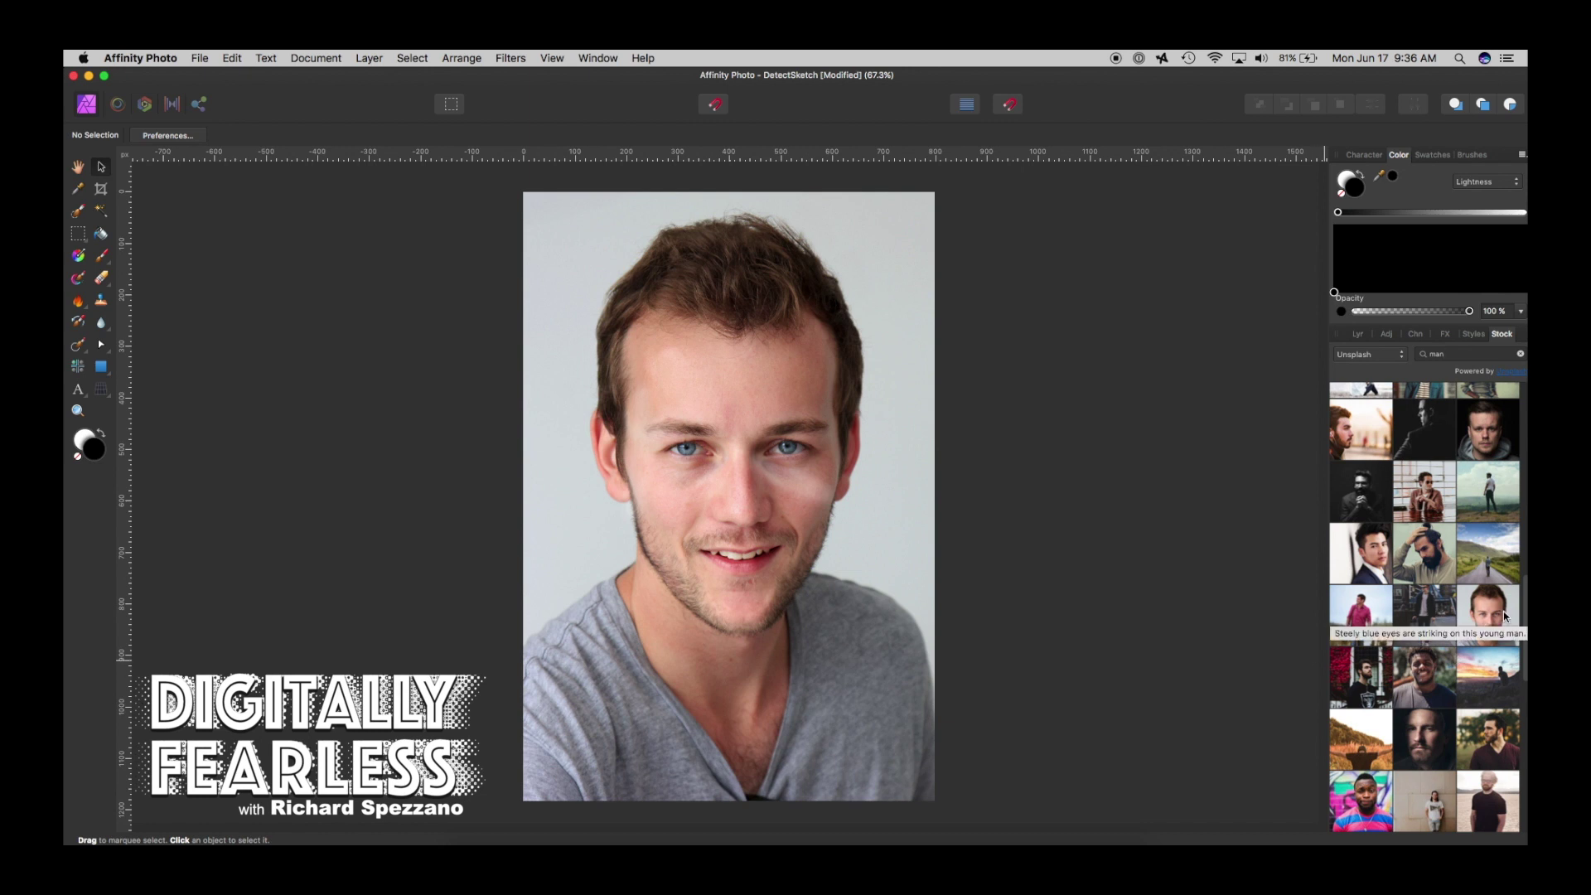
Duplicate the portrait photo layer twice and hide the lowest of the three portrait layers.
{"action": "left_click", "coordinate": [726, 494]}
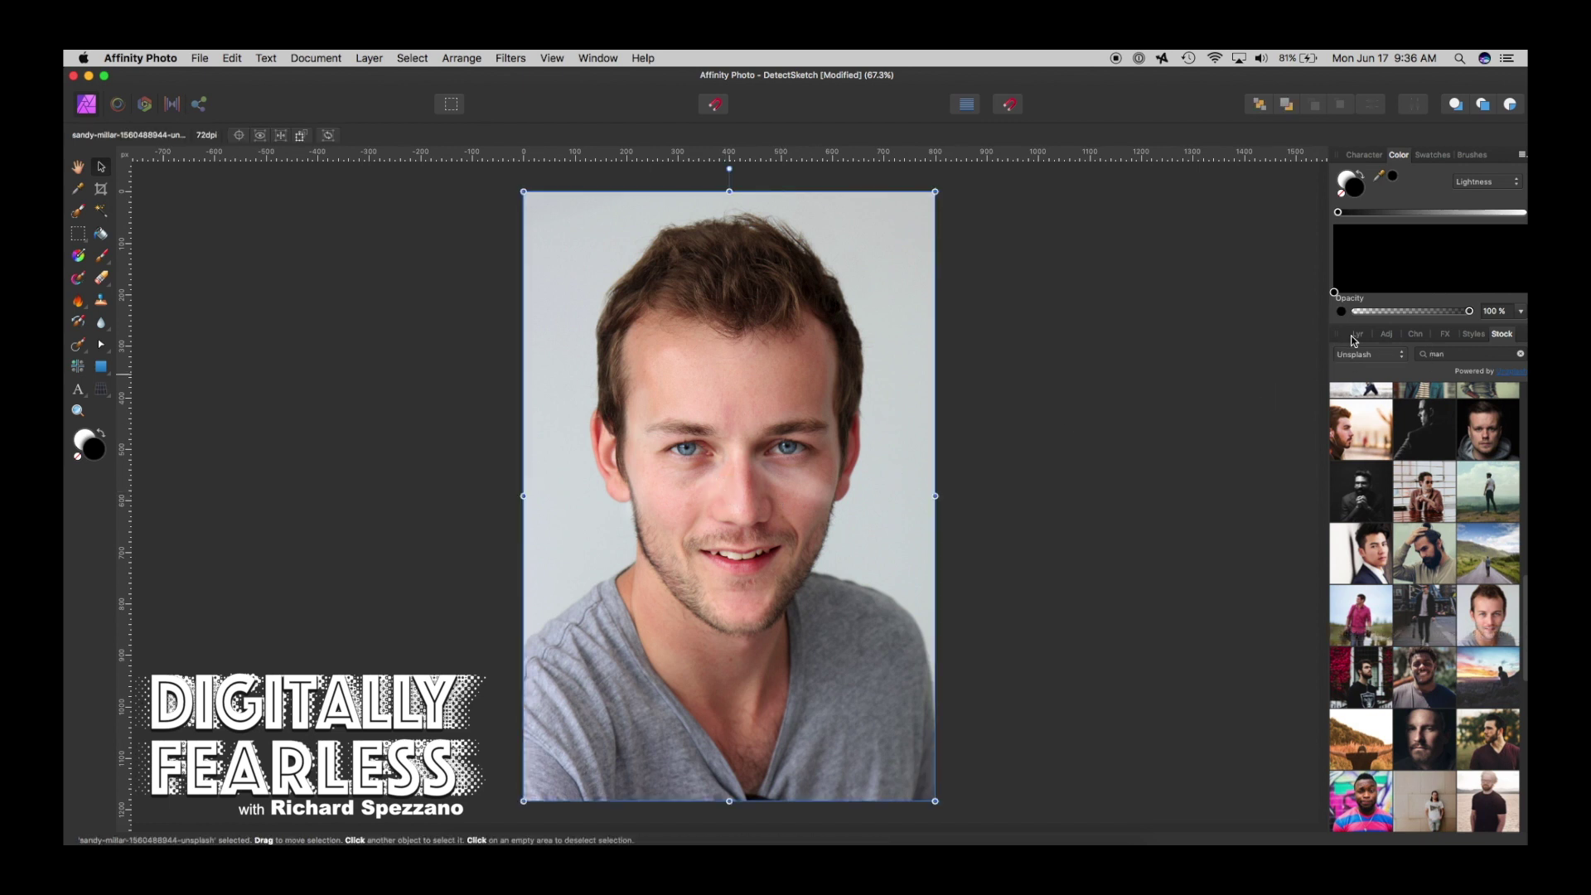
{"action": "left_click", "coordinate": [1355, 334]}
{"action": "left_click", "coordinate": [1163, 426]}
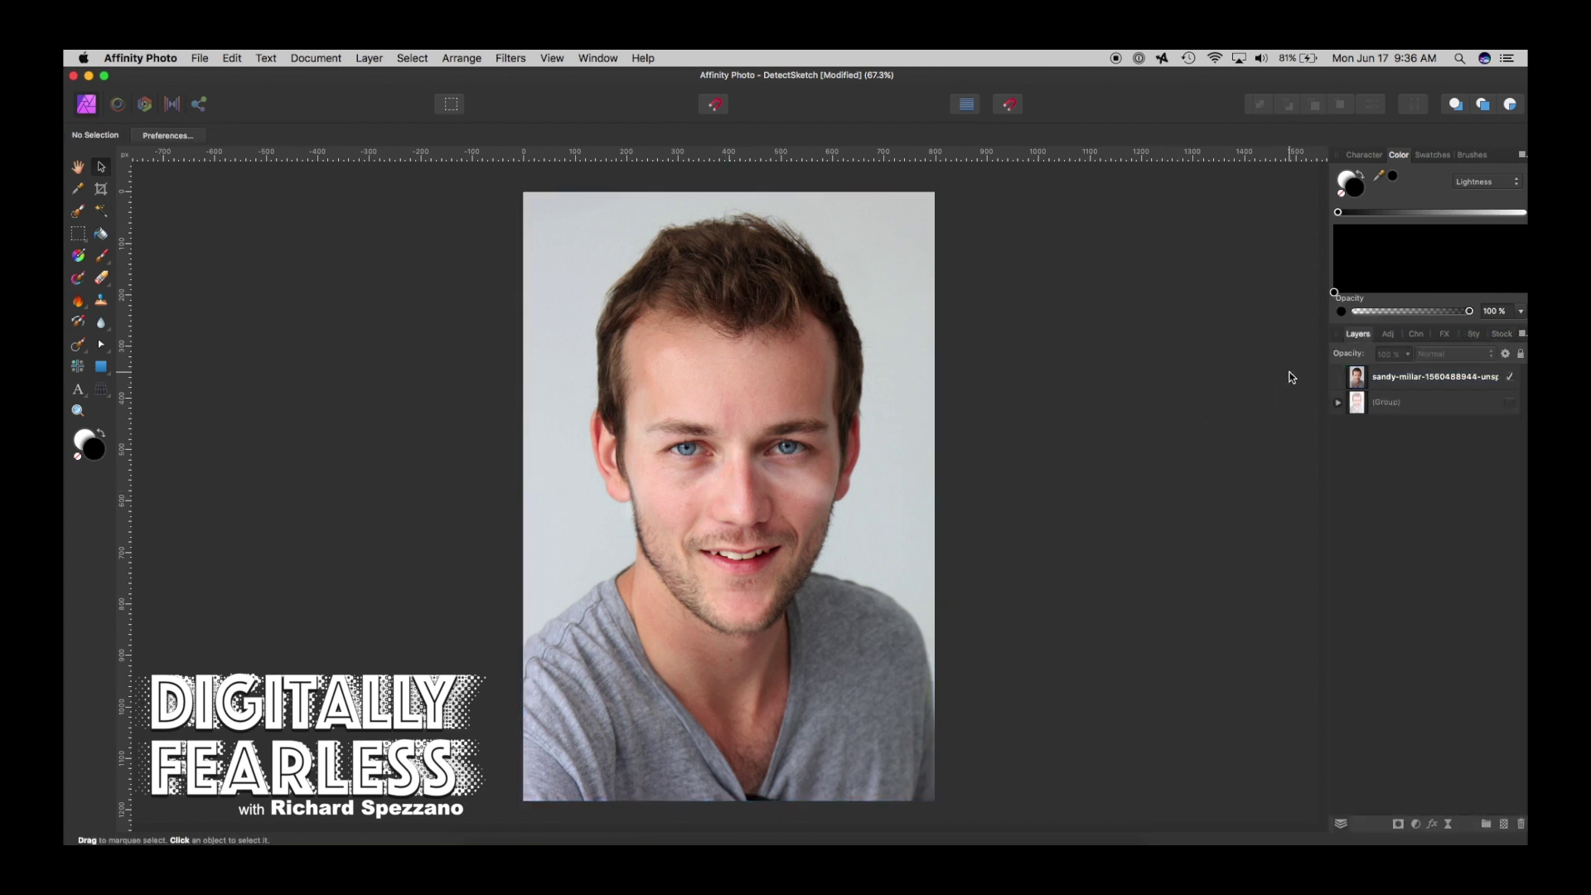
{"action": "left_click", "coordinate": [1392, 377]}
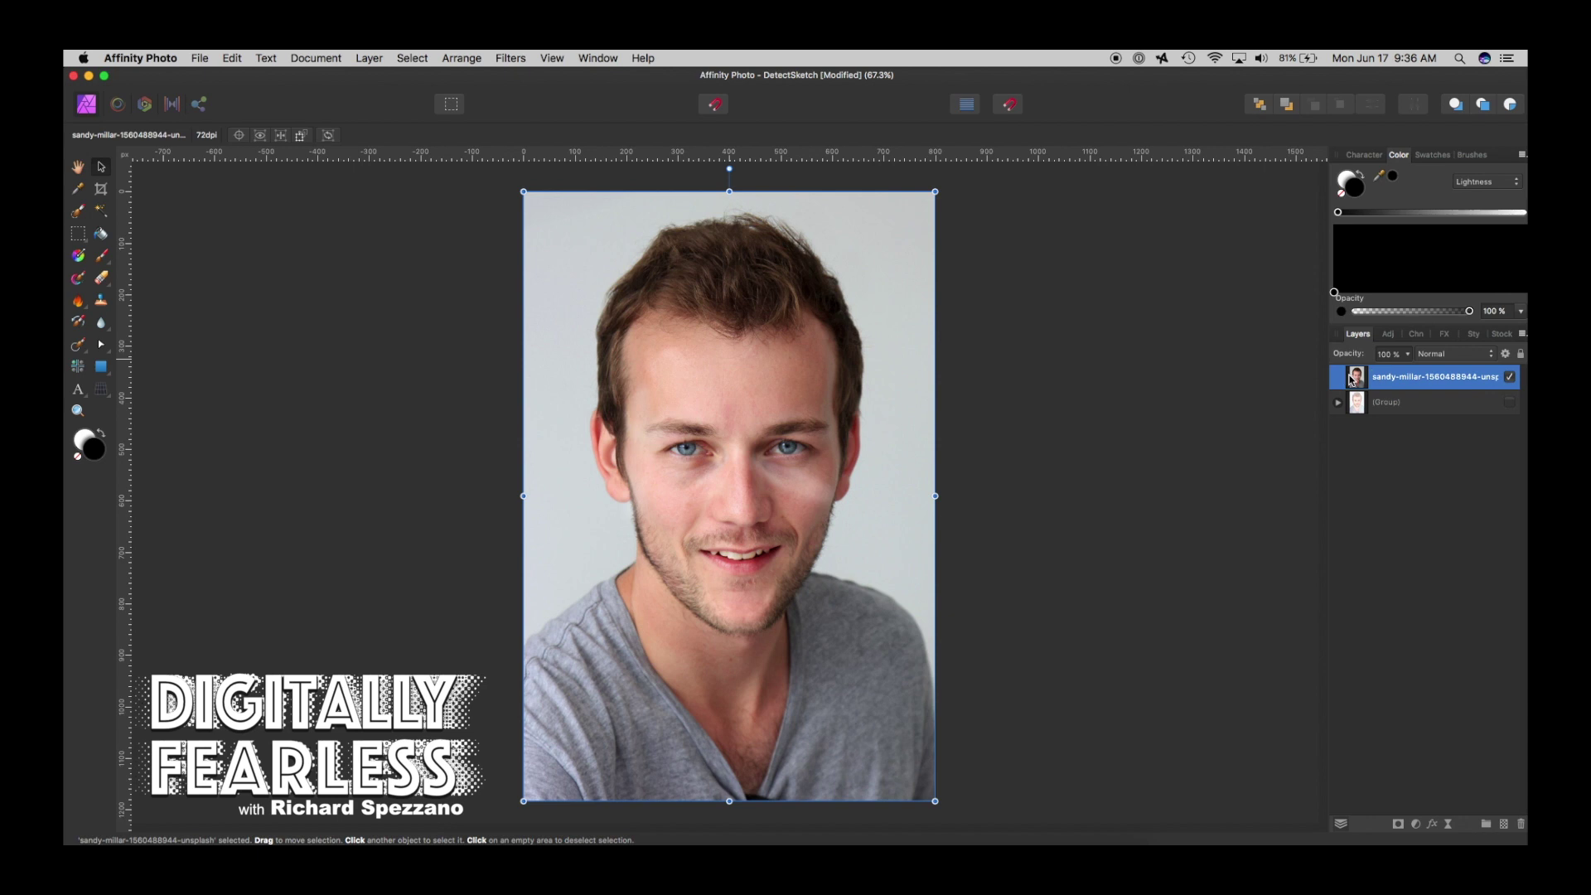
{"action": "key", "text": "super+j"}
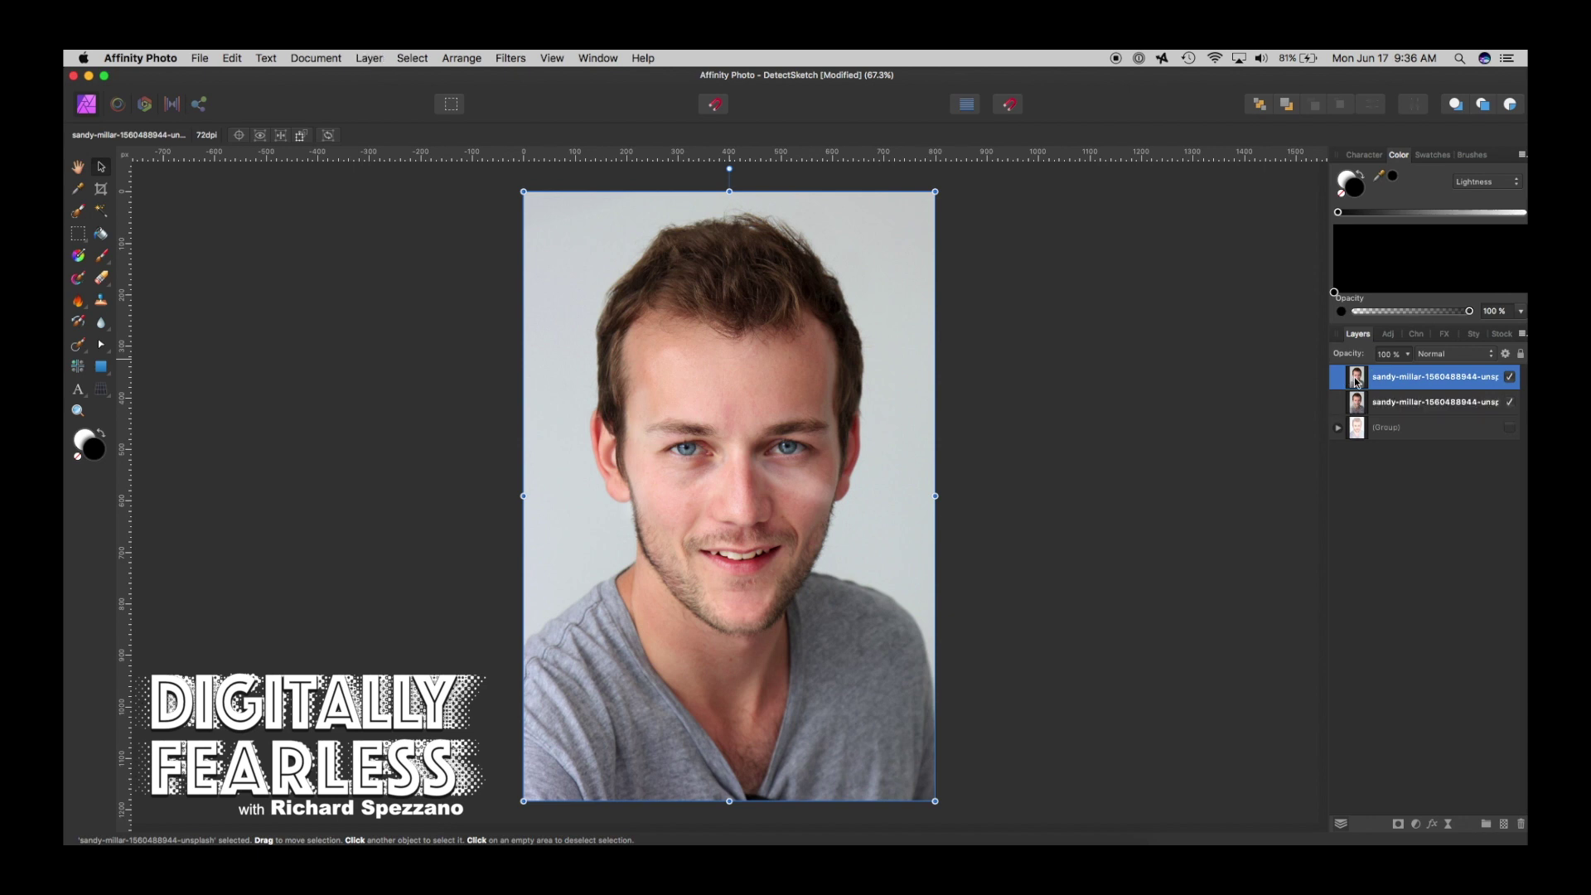
{"action": "key", "text": "super+j"}
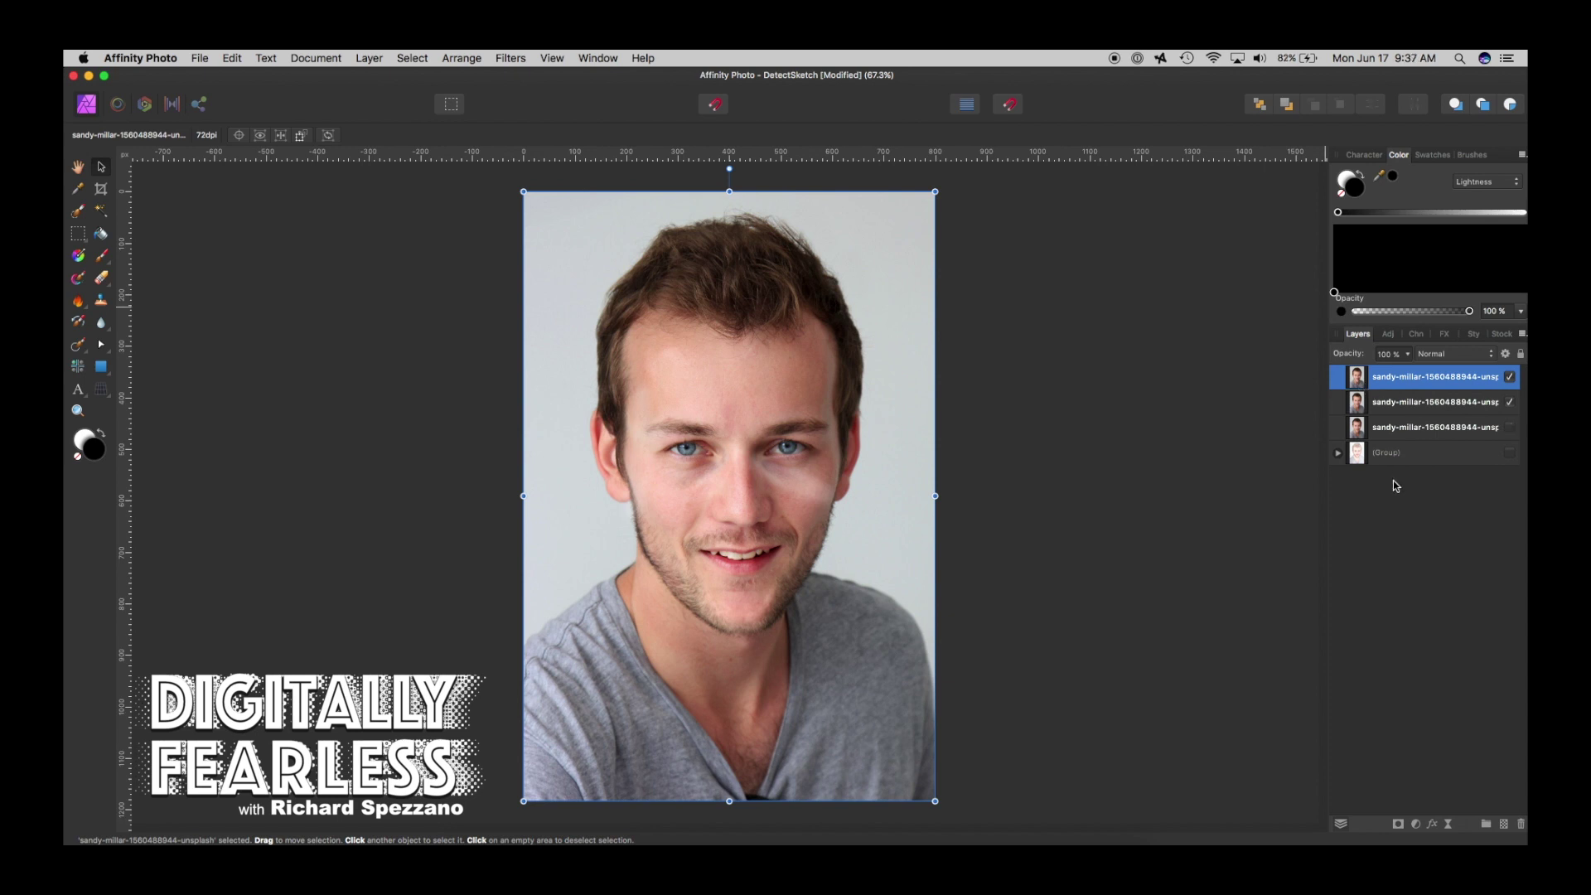
Apply a Black and White adjustment with Red 112% and Yellow 125%, and merge it into the top portrait copy.
{"action": "left_click", "coordinate": [1416, 825]}
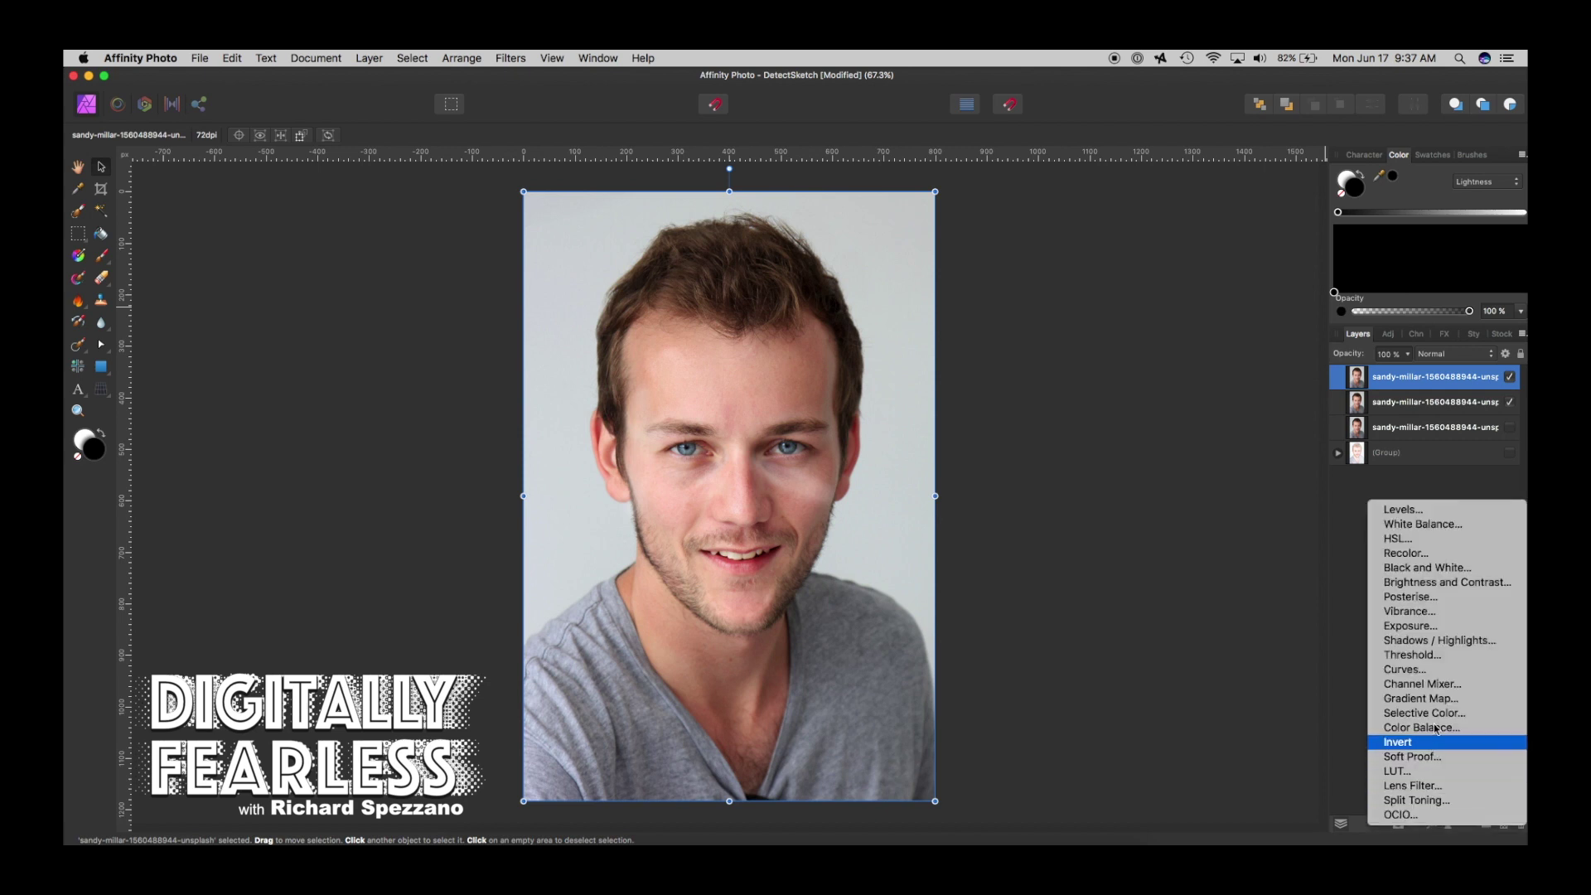
{"action": "left_click", "coordinate": [1432, 568]}
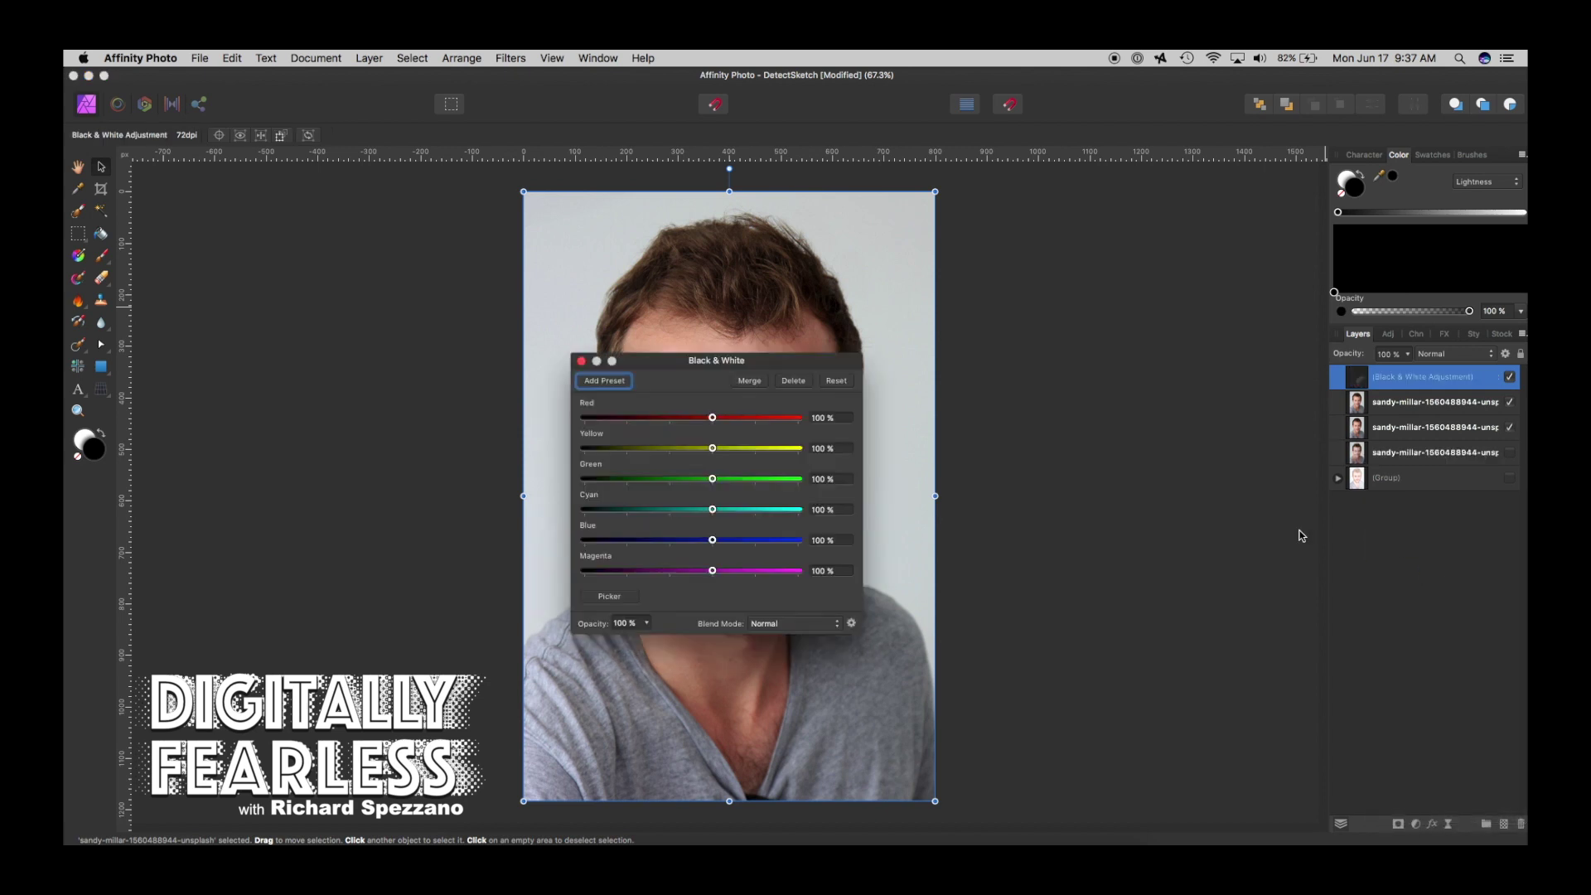
{"action": "left_click_drag", "start_coordinate": [669, 363], "coordinate": [1106, 249]}
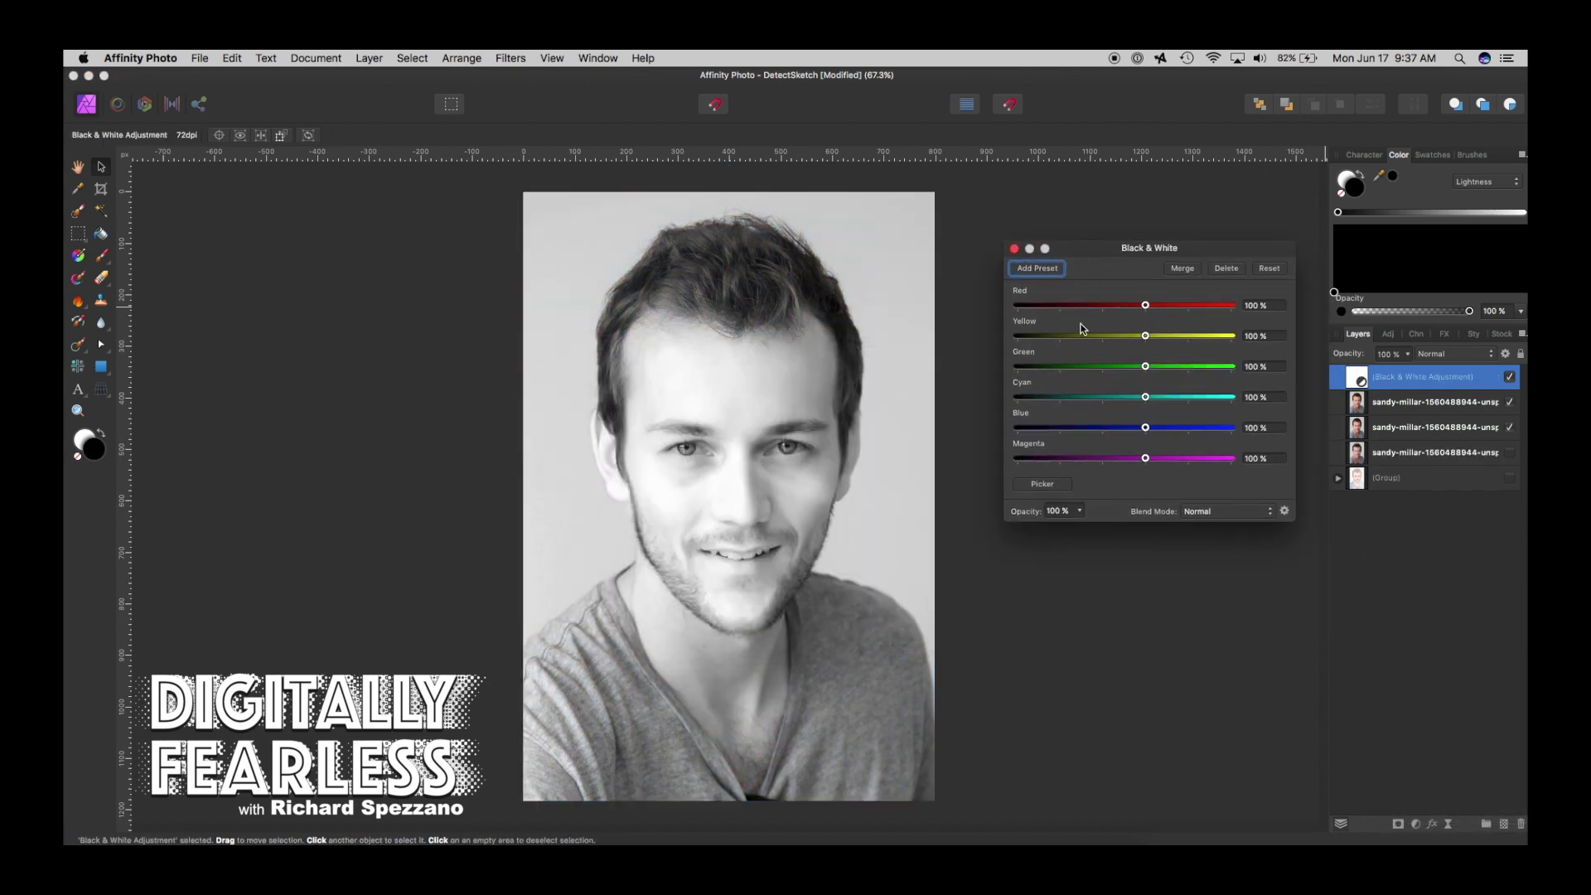
{"action": "mouse_move", "coordinate": [1146, 306]}
{"action": "left_mouse_down"}
{"action": "mouse_move", "coordinate": [1162, 306]}
{"action": "mouse_move", "coordinate": [1144, 306]}
{"action": "mouse_move", "coordinate": [1145, 335]}
{"action": "mouse_move", "coordinate": [1161, 334]}
{"action": "mouse_move", "coordinate": [1152, 311]}
{"action": "left_mouse_up"}
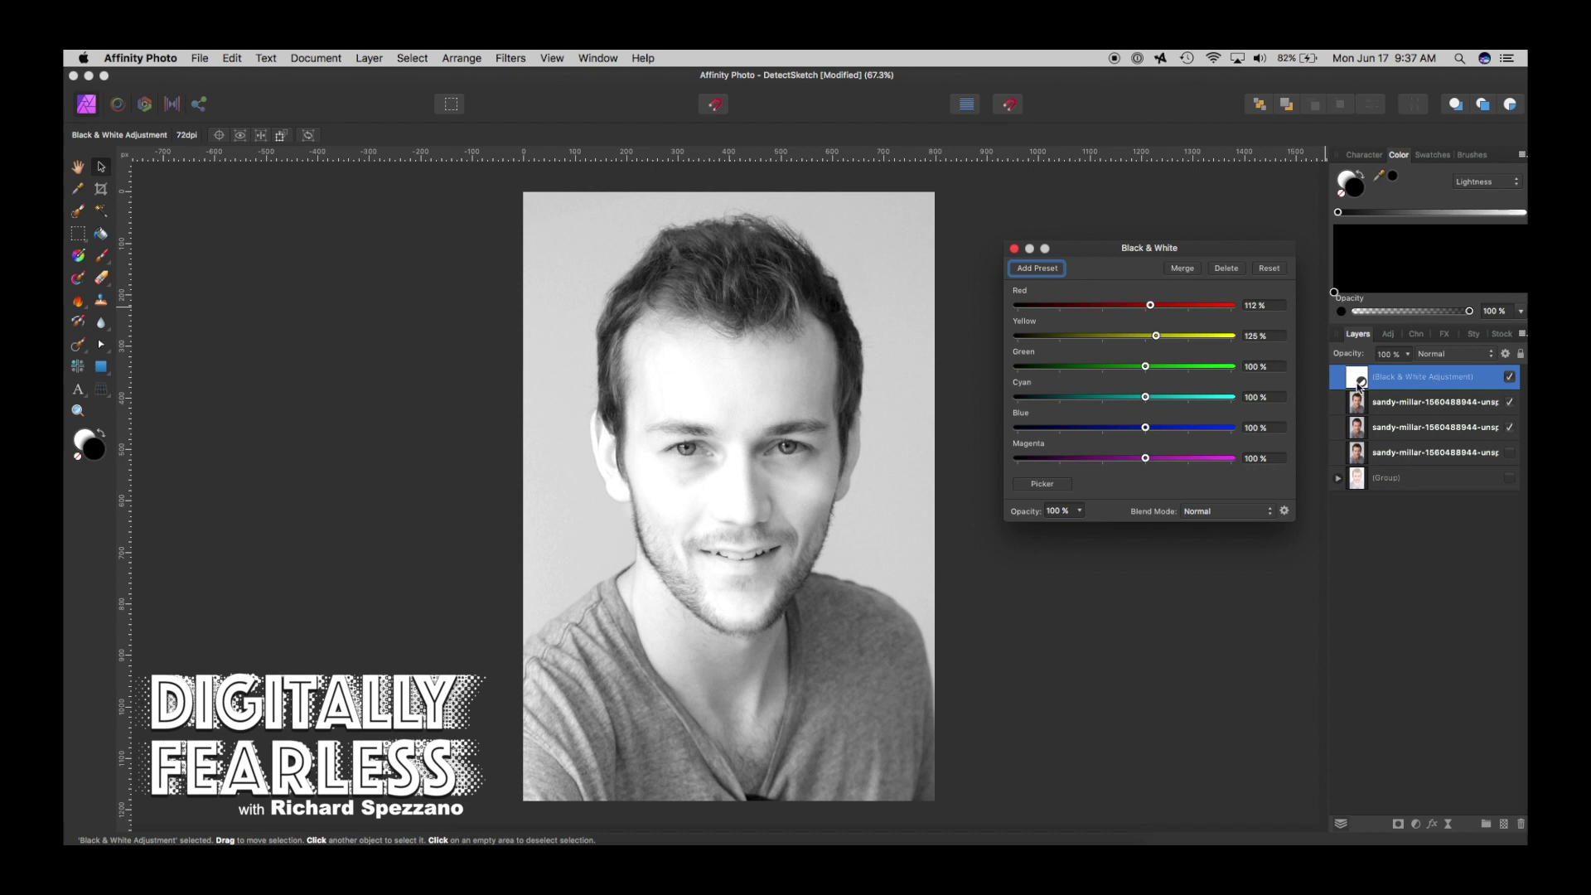
{"action": "left_click", "coordinate": [1188, 267]}
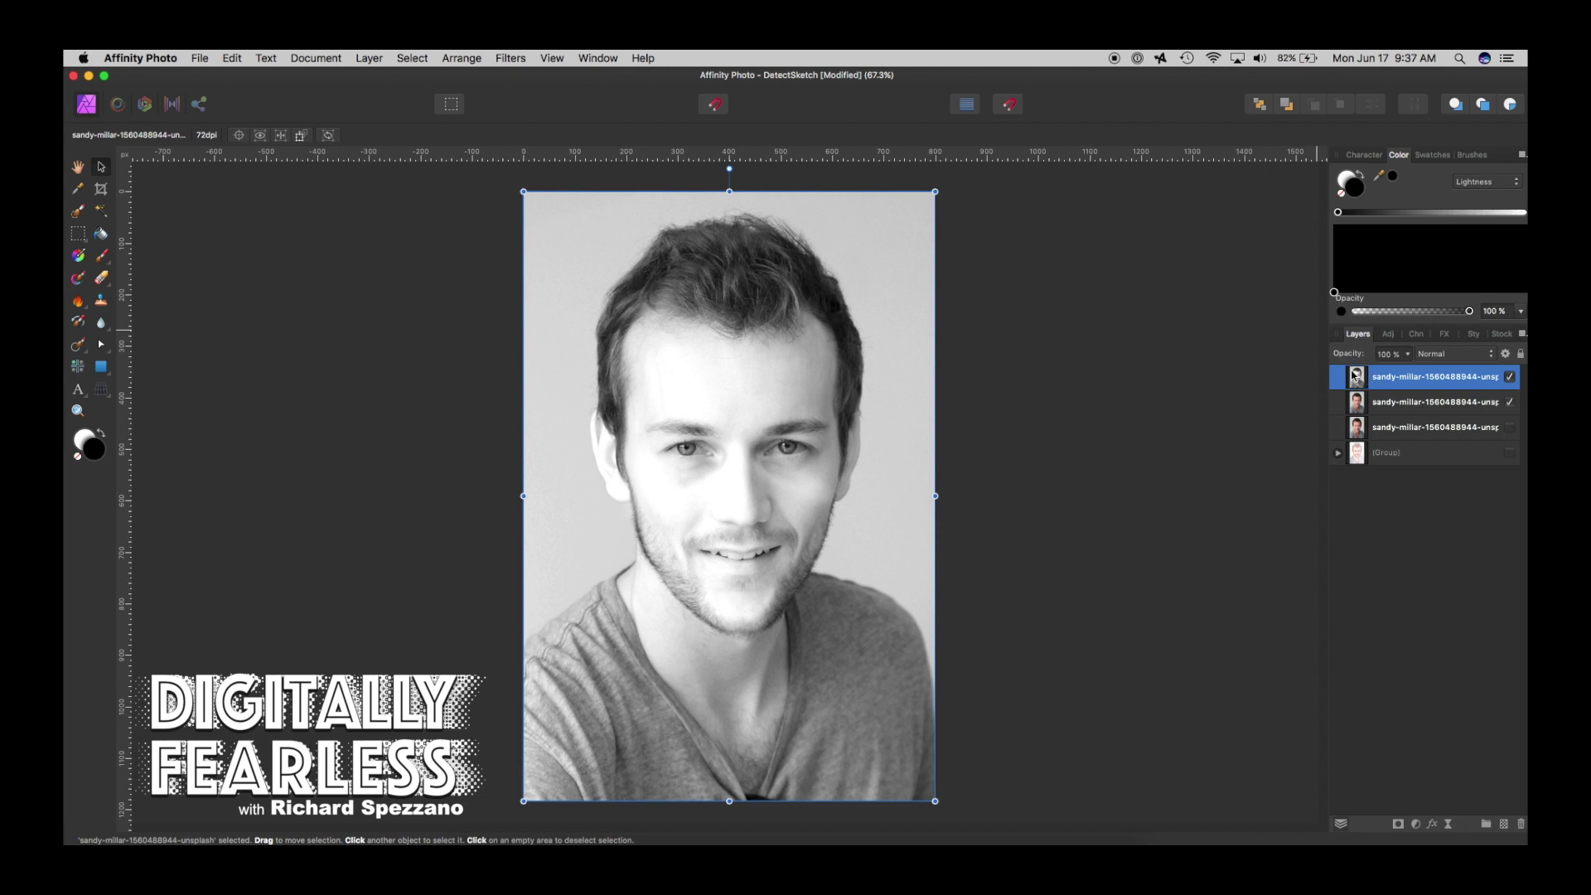
Apply the Detect Edges filter to the black-and-white portrait layer and invert it into dark lines on white.
{"action": "left_click", "coordinate": [507, 58]}
{"action": "mouse_move", "coordinate": [545, 161]}
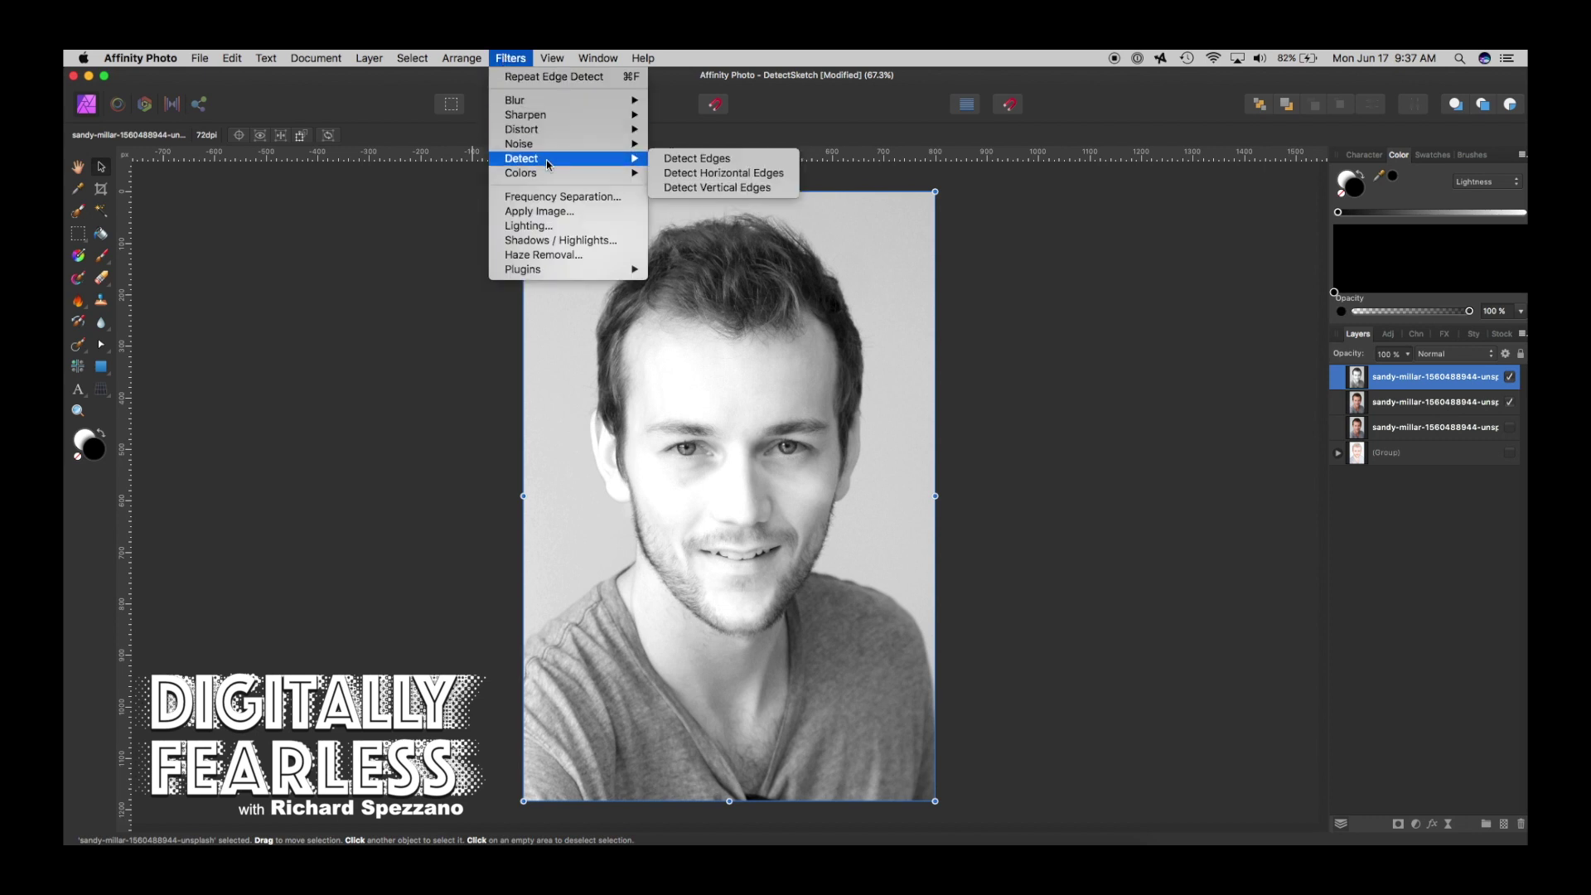
{"action": "left_click", "coordinate": [698, 159]}
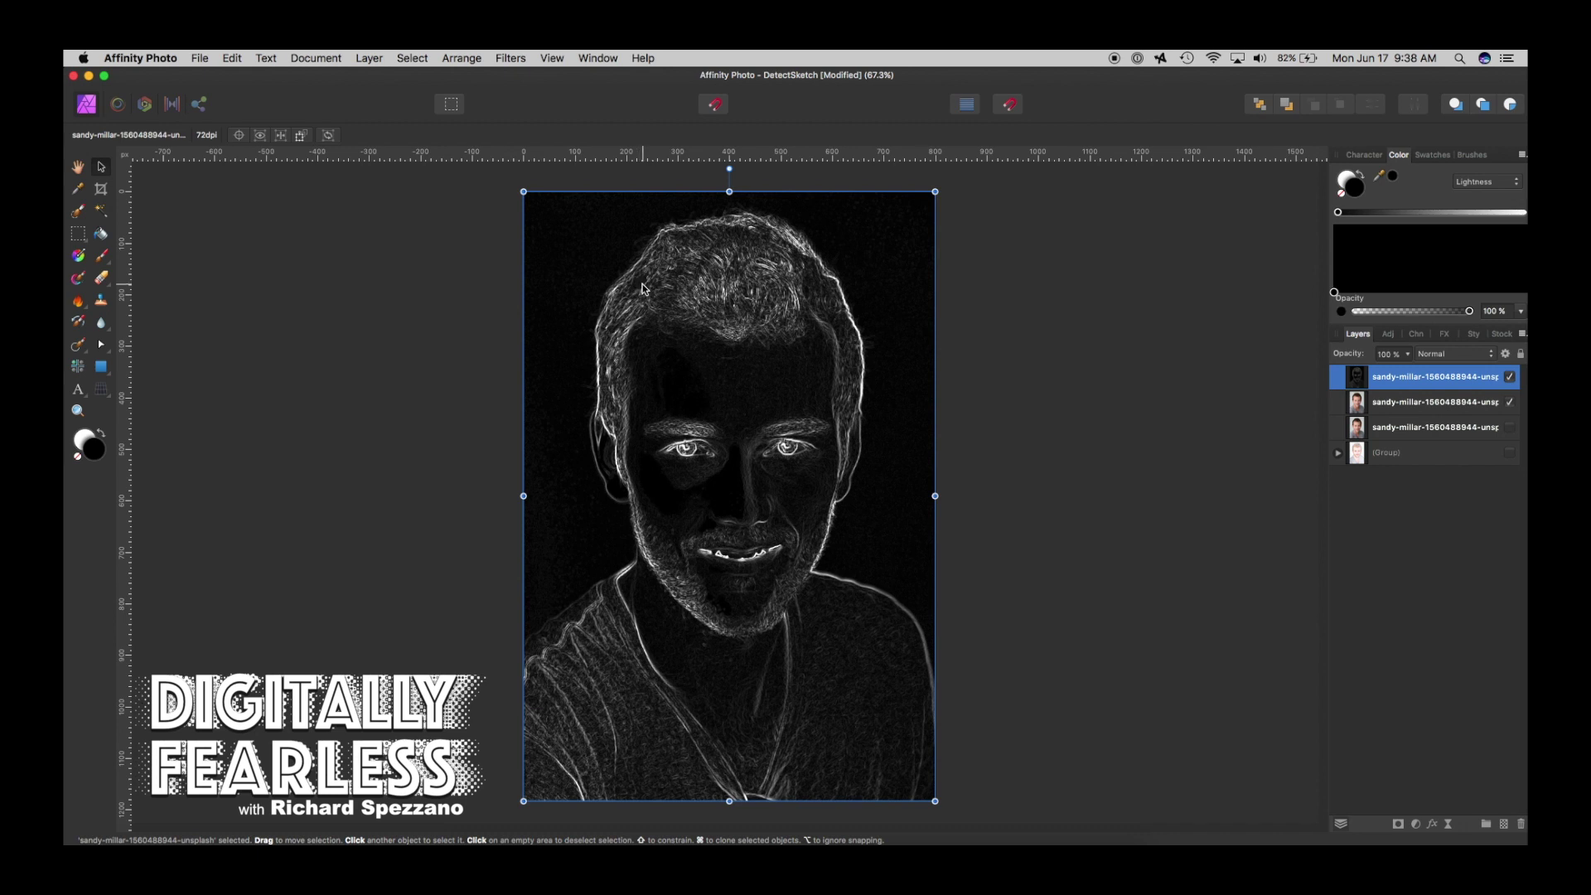
{"action": "key", "text": "super+i"}
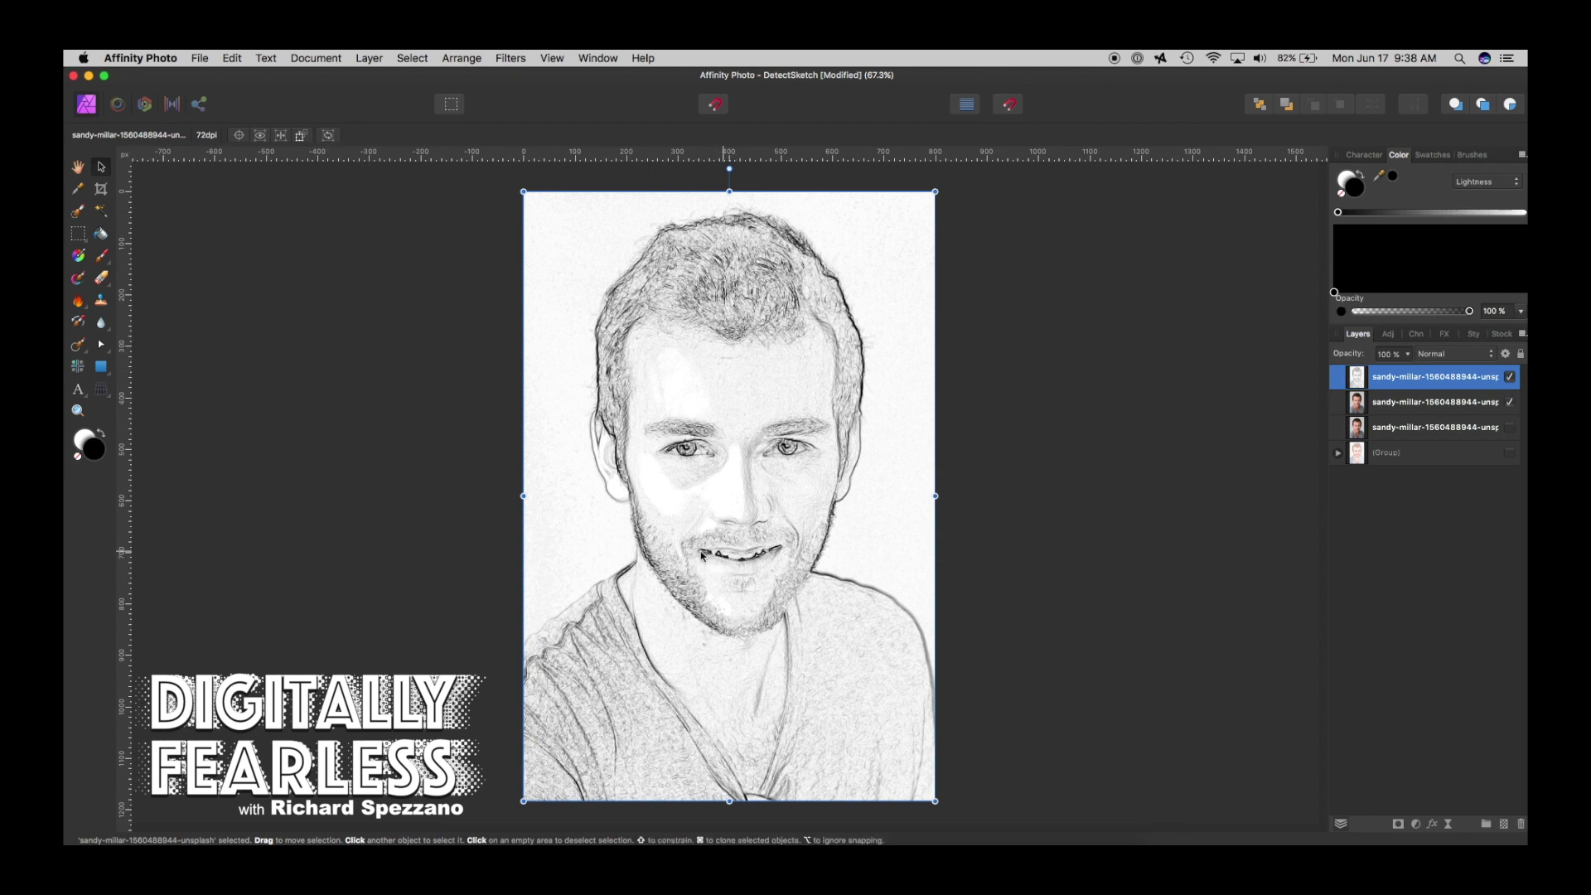
Soften the dark lines around the teeth by painting over them in white with the Paint Brush at 24% opacity.
{"action": "key", "text": "super+equal"}
{"action": "key", "text": "super+equal"}
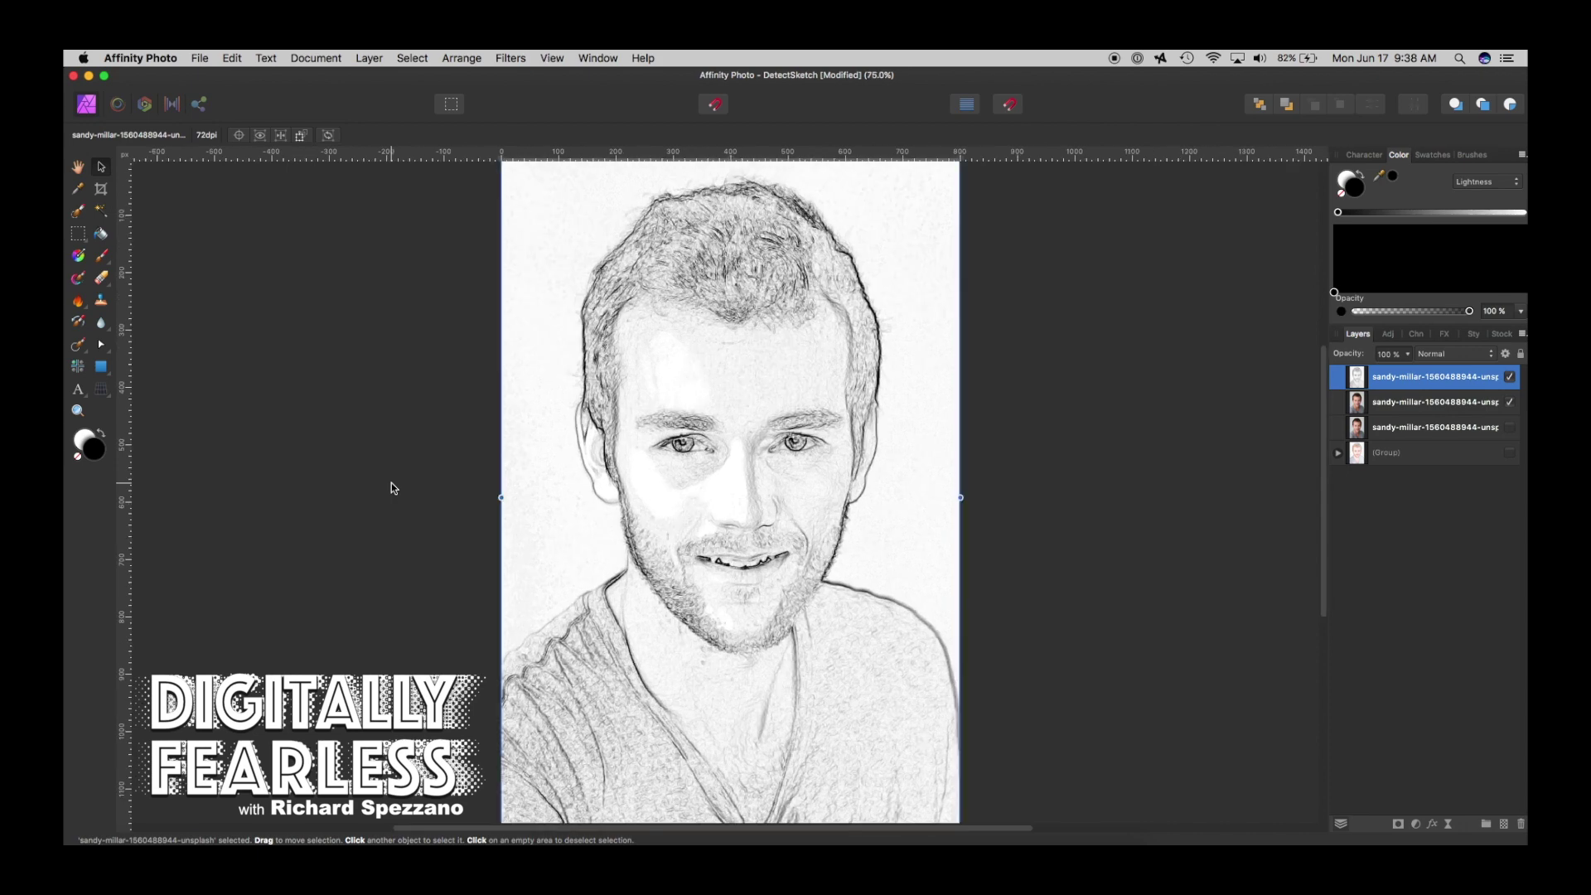
{"action": "left_click", "coordinate": [101, 258]}
{"action": "key", "text": "x"}
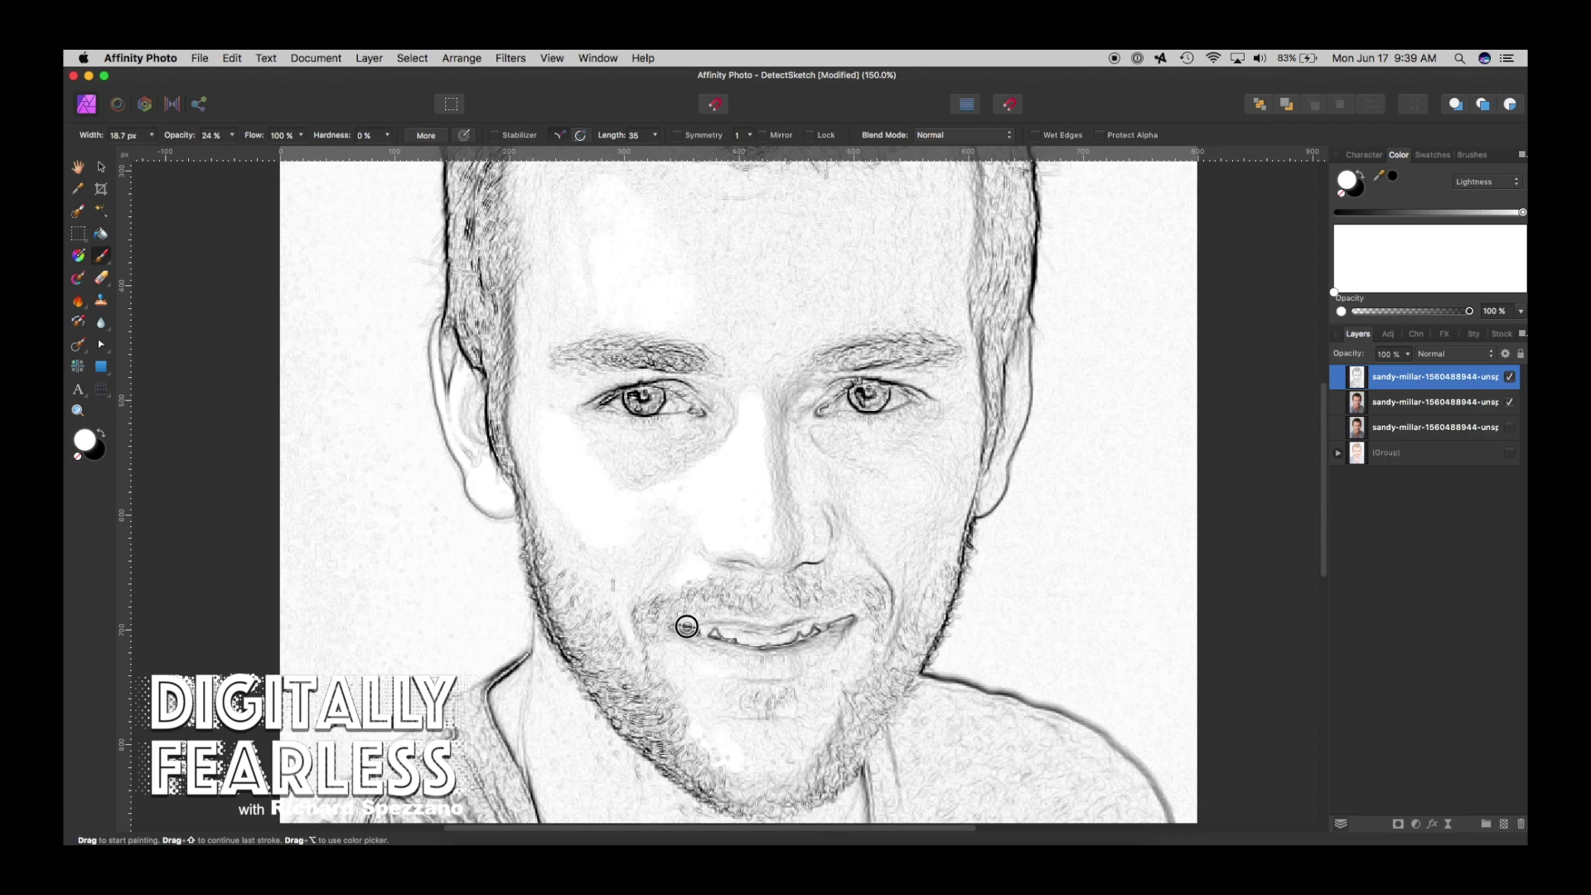
{"action": "mouse_move", "coordinate": [693, 629]}
{"action": "left_mouse_down"}
{"action": "mouse_move", "coordinate": [786, 646]}
{"action": "mouse_move", "coordinate": [820, 629]}
{"action": "mouse_move", "coordinate": [763, 644]}
{"action": "left_mouse_up"}
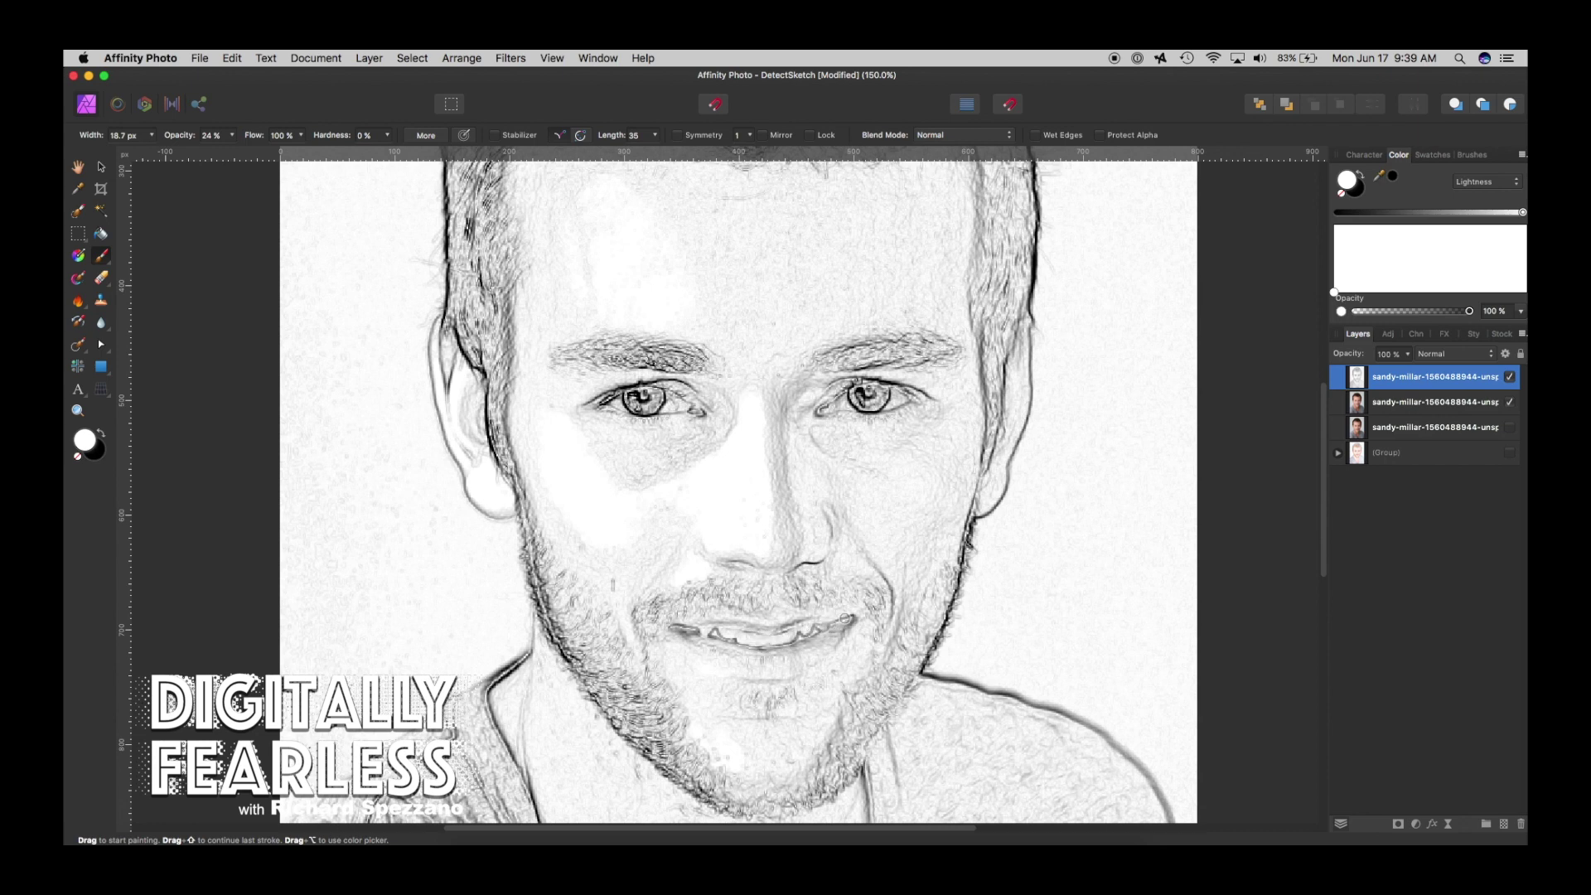
{"action": "double_click", "coordinate": [77, 165]}
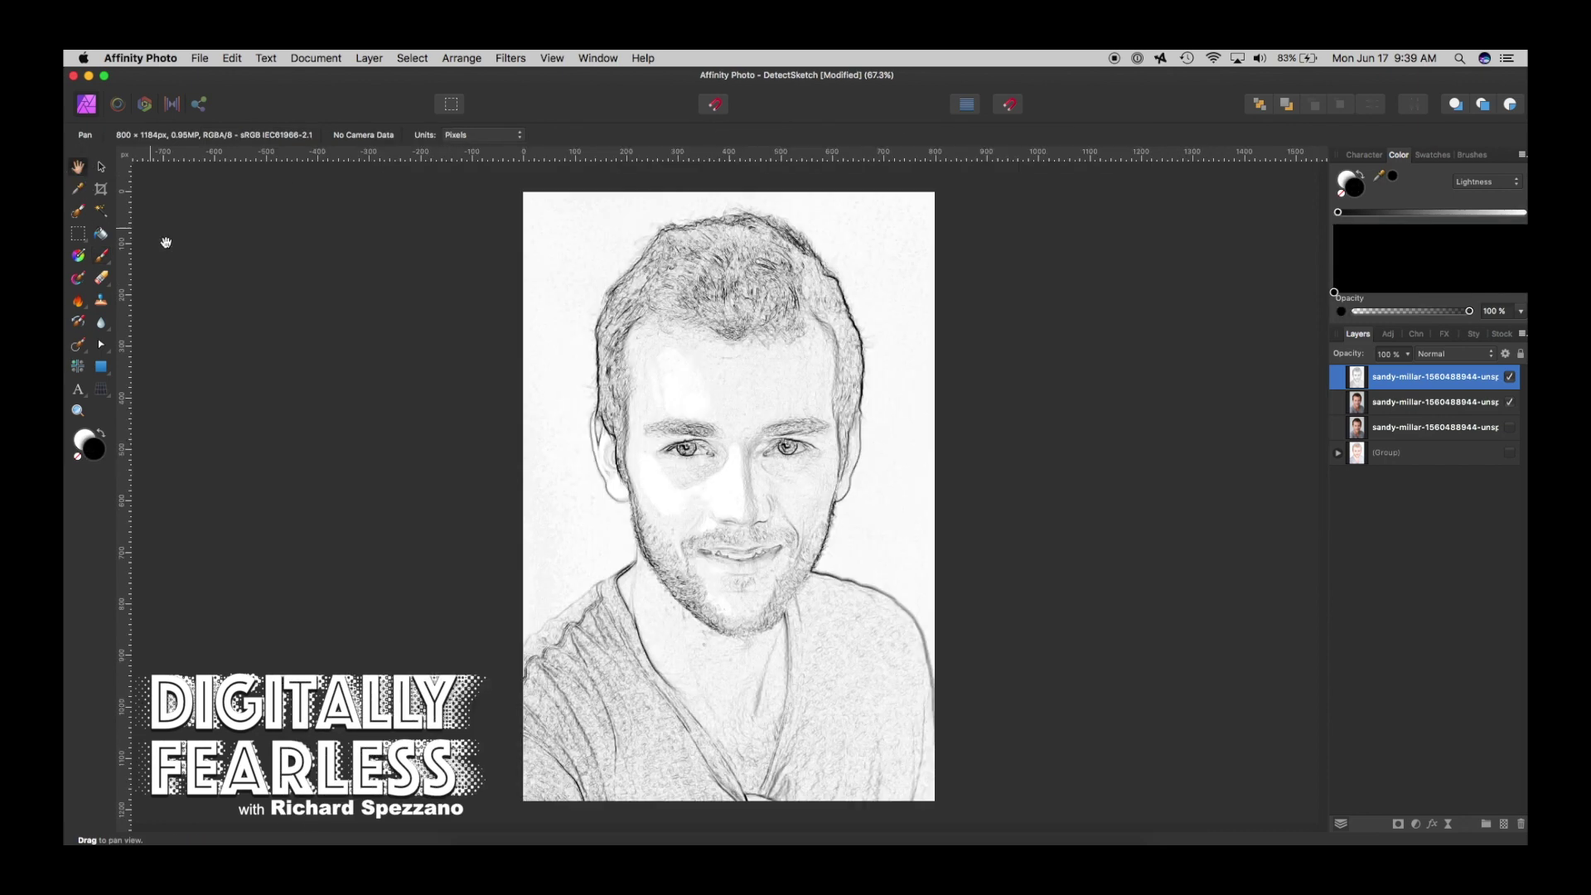
{"action": "left_click", "coordinate": [101, 168]}
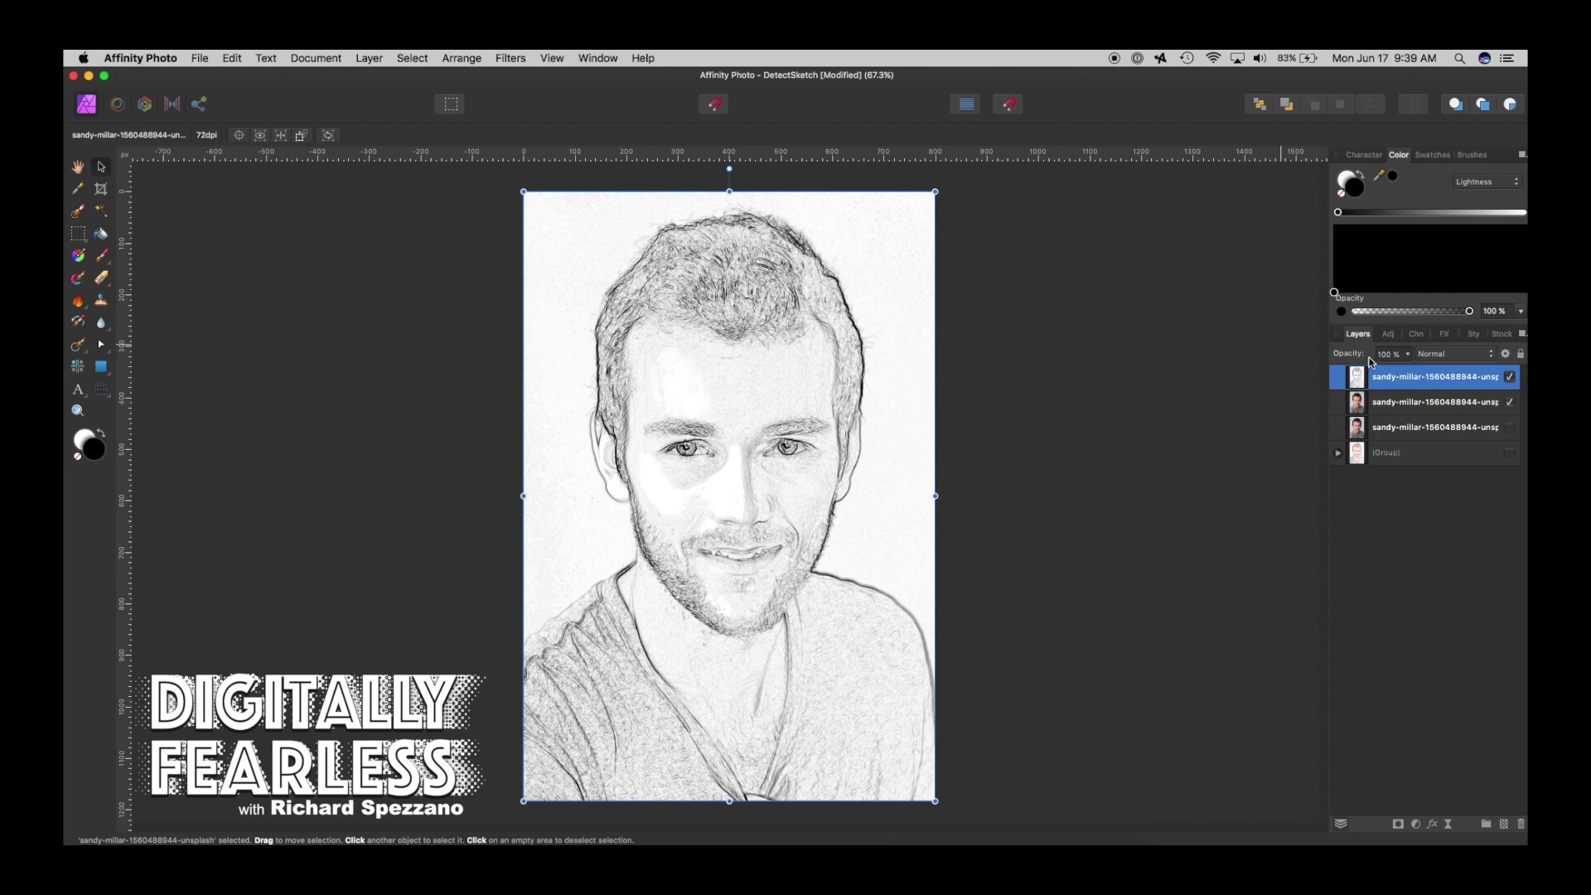
Hide the sketch layer and apply a moderate Gaussian Blur to the colour portrait copy directly beneath it.
{"action": "left_click", "coordinate": [1510, 377]}
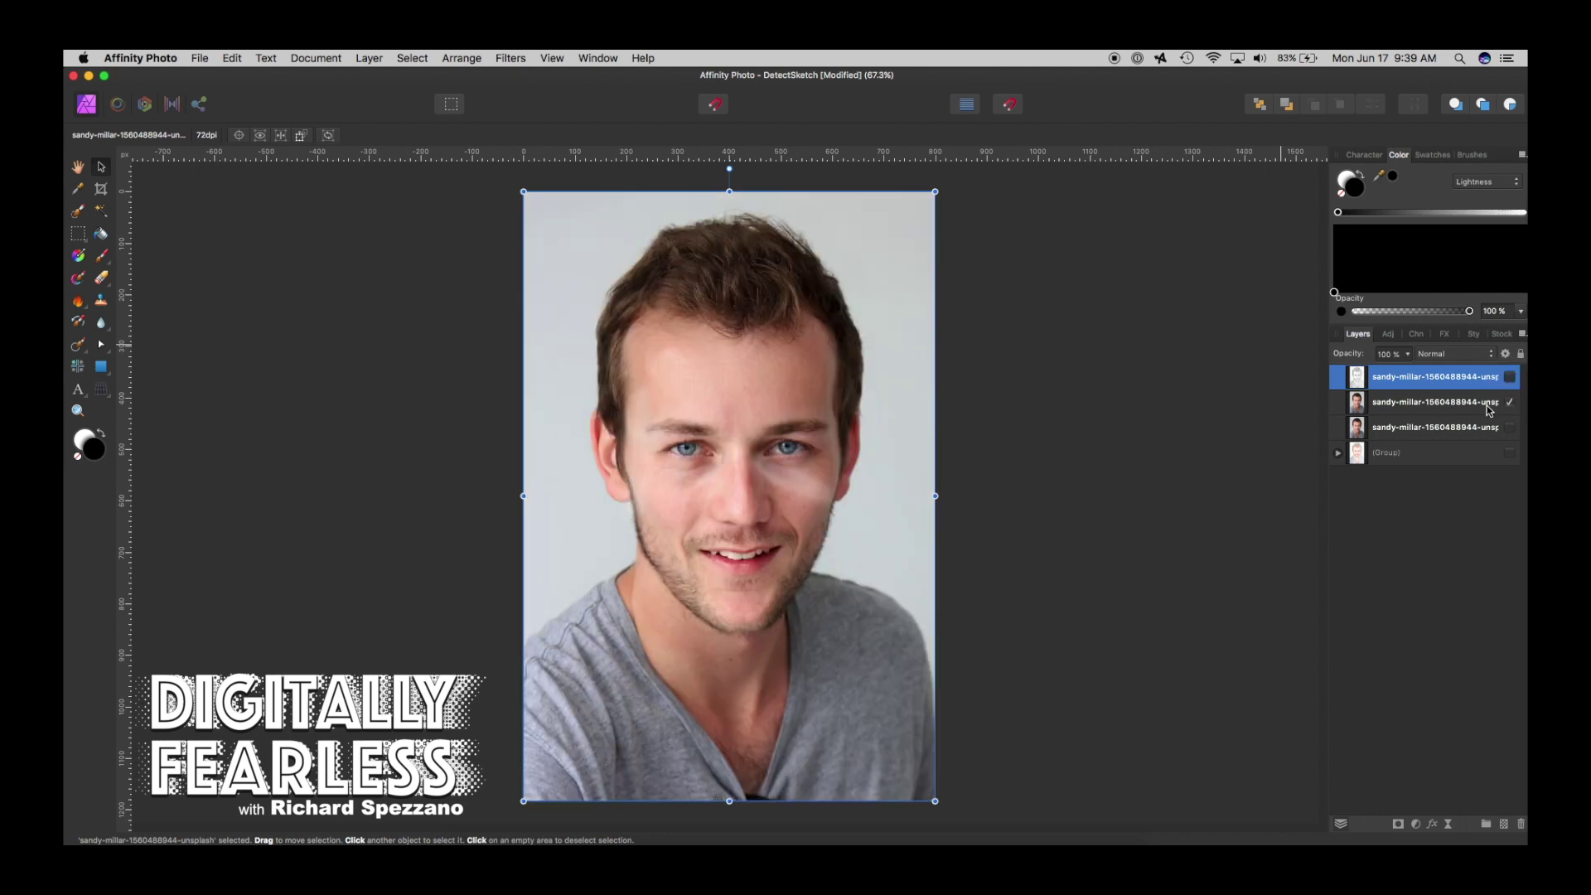
{"action": "left_click", "coordinate": [1405, 405]}
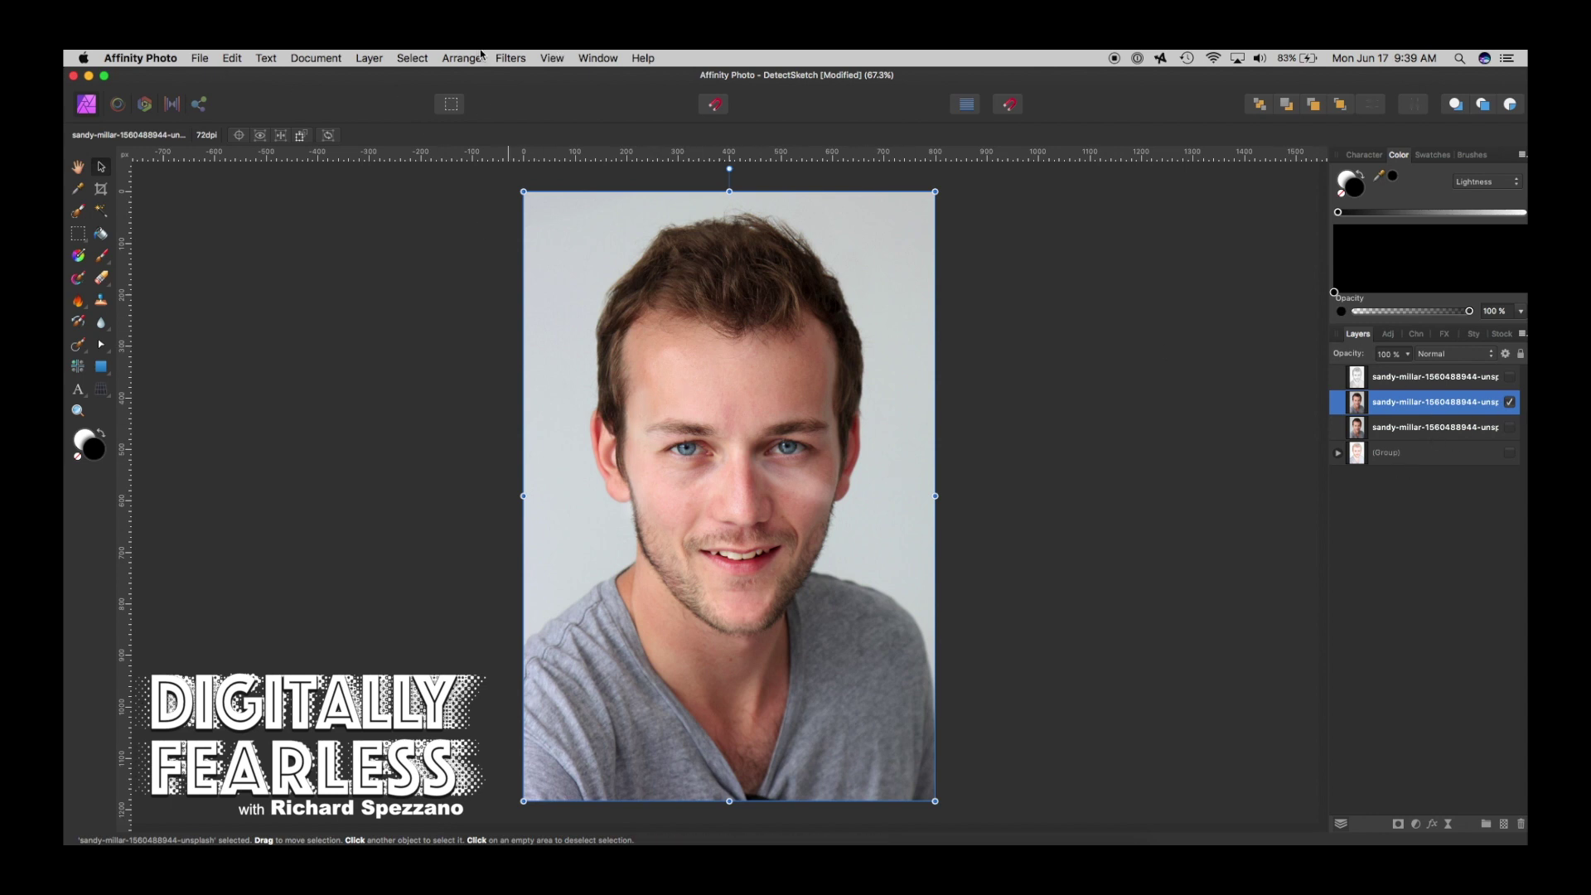
{"action": "left_click", "coordinate": [553, 60]}
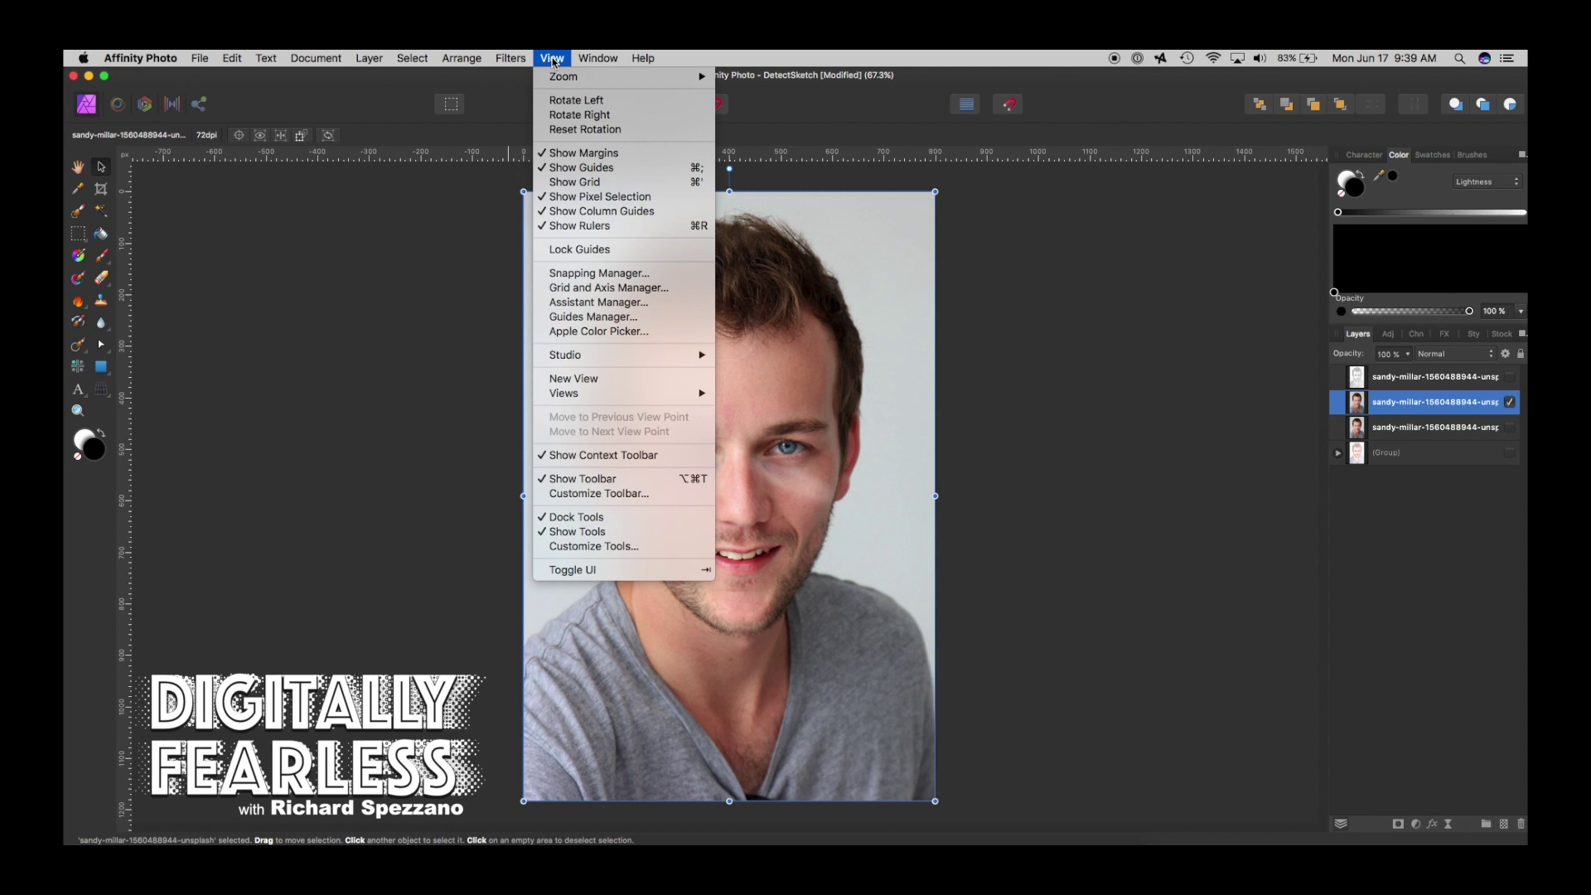
{"action": "mouse_move", "coordinate": [506, 55]}
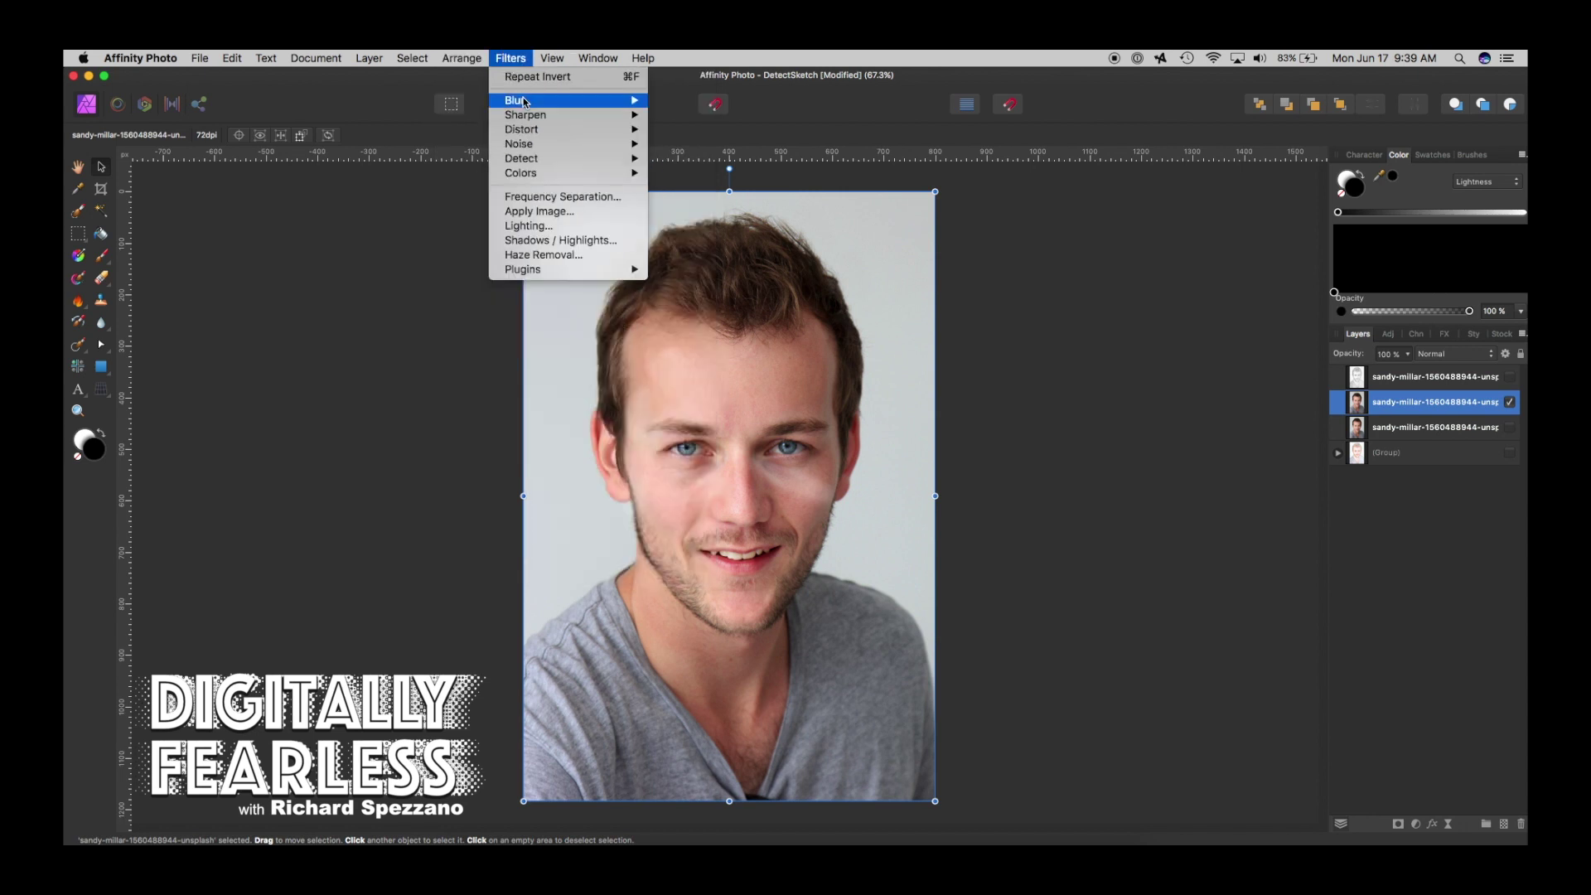
{"action": "mouse_move", "coordinate": [520, 100]}
{"action": "left_click", "coordinate": [672, 115]}
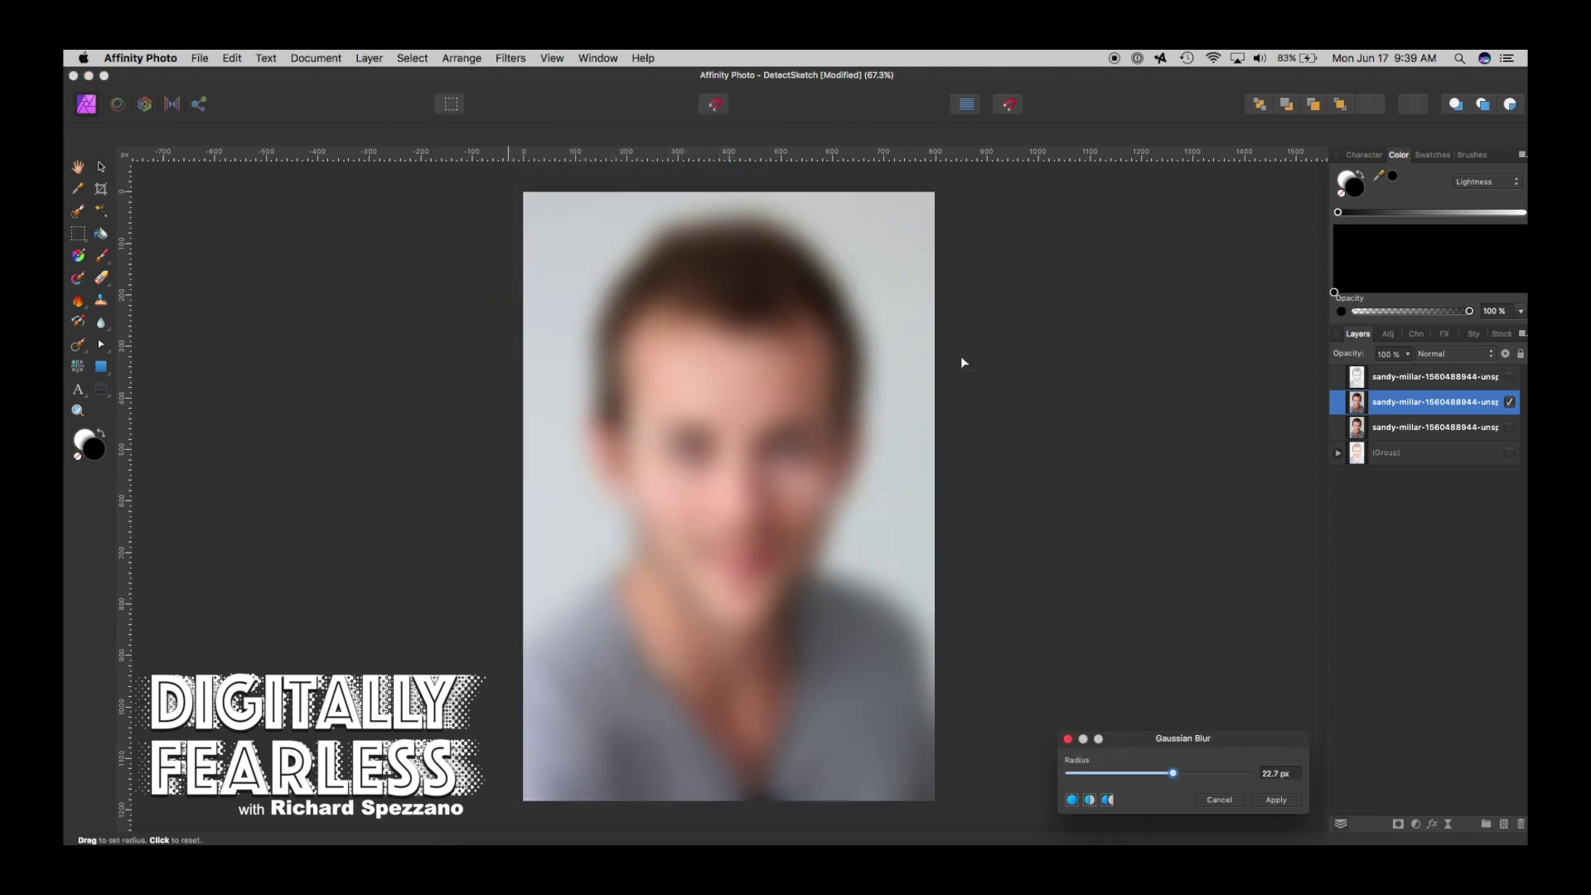
{"action": "left_click_drag", "start_coordinate": [1173, 777], "coordinate": [1087, 787]}
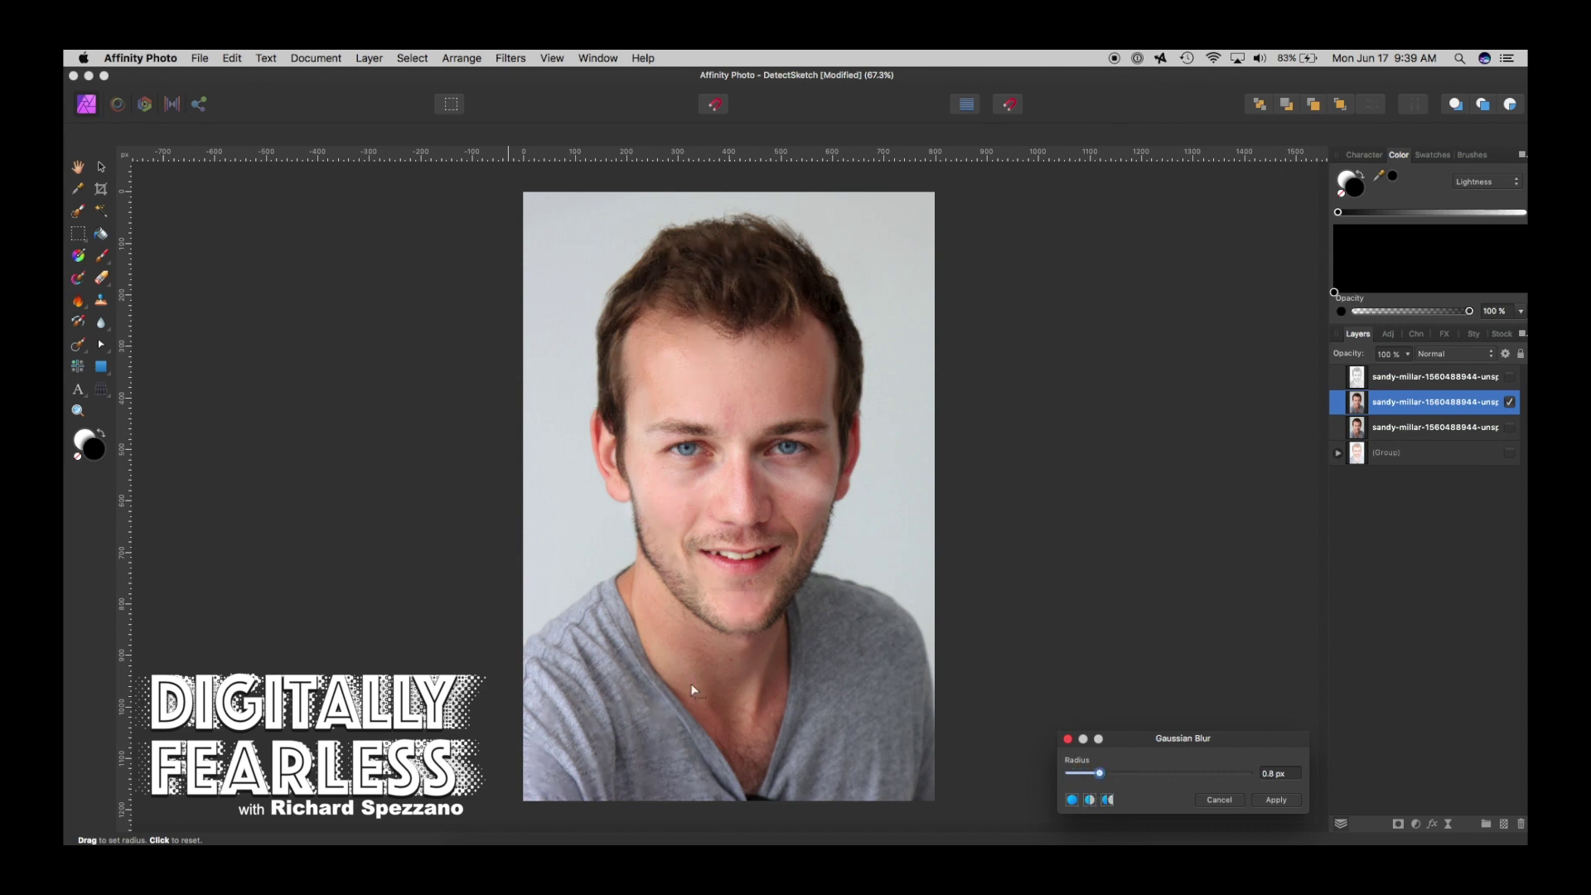
{"action": "left_click_drag", "start_coordinate": [1103, 778], "coordinate": [1135, 773]}
{"action": "left_click", "coordinate": [1296, 802]}
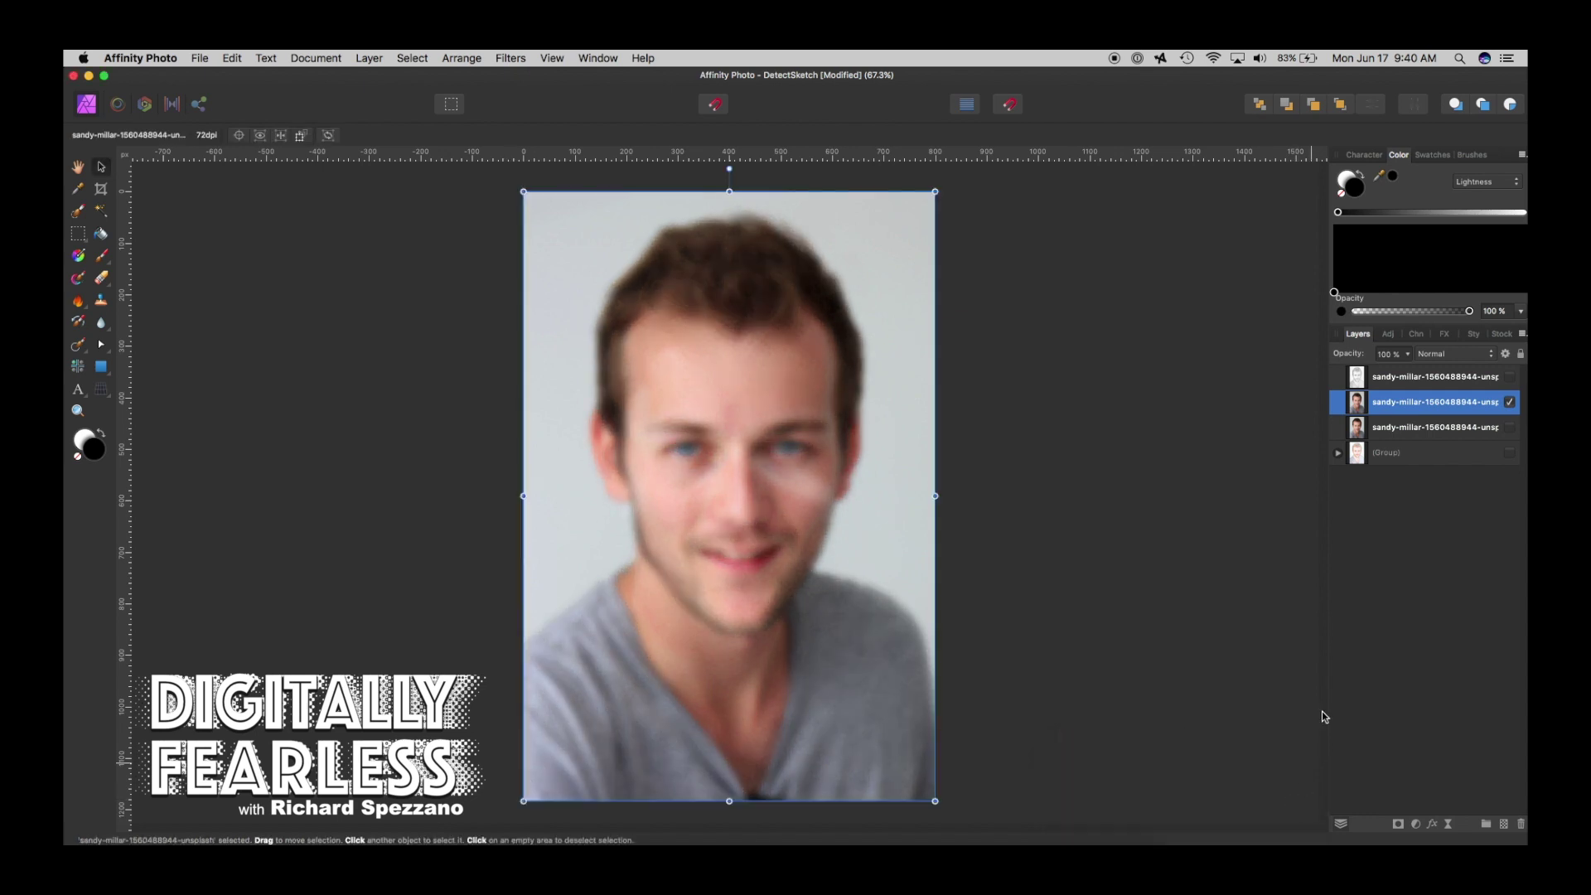
Show the sketch layer again and set its blend mode to Luminosity.
{"action": "left_click", "coordinate": [1511, 378]}
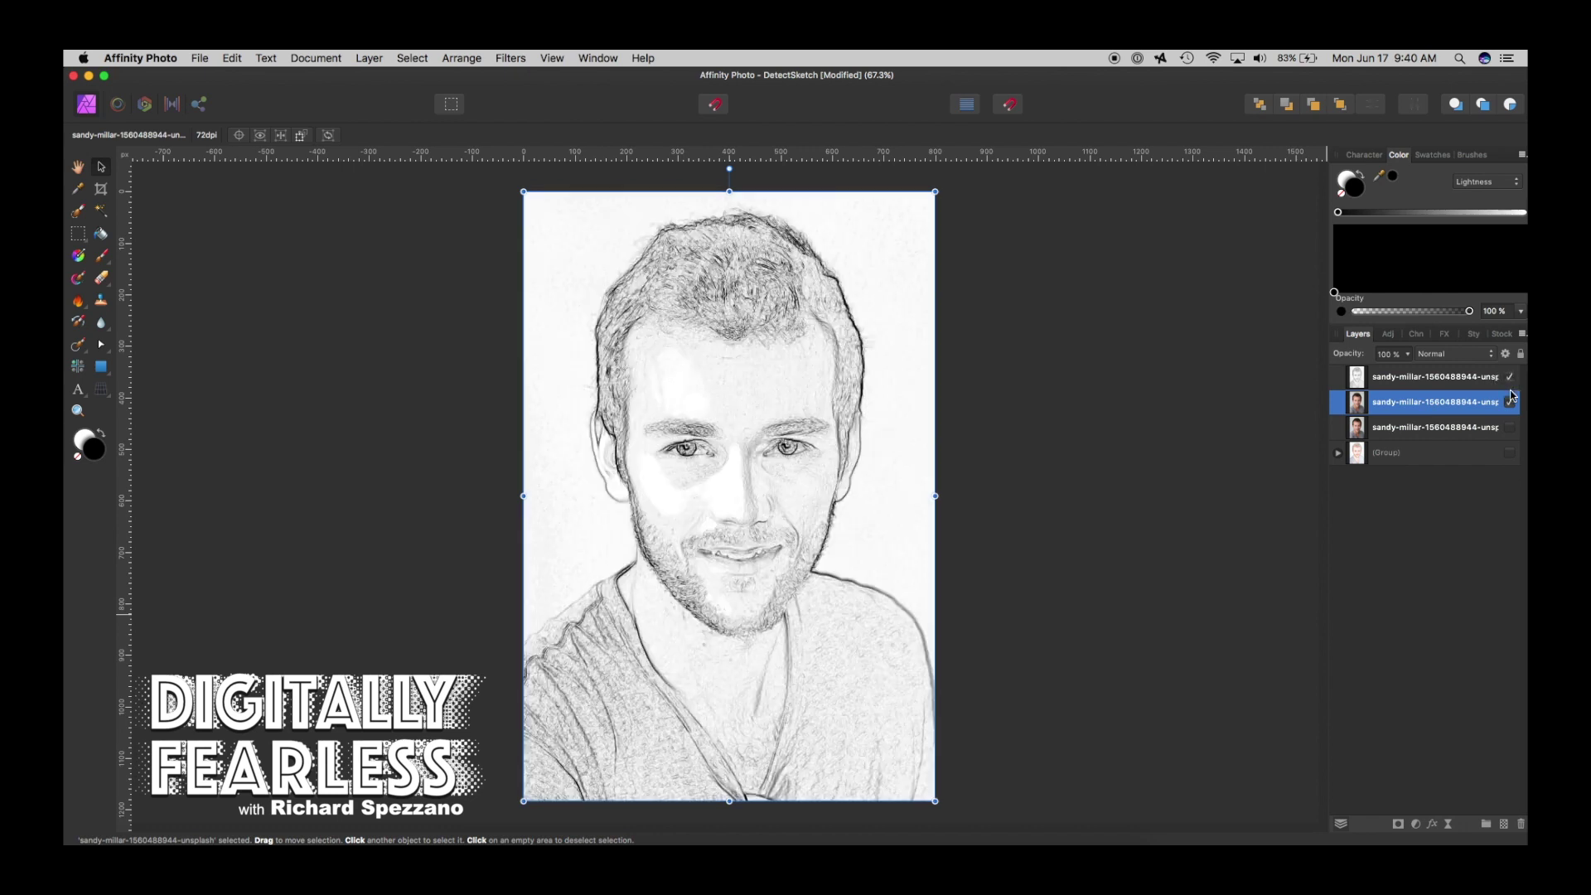
{"action": "left_click", "coordinate": [1417, 377]}
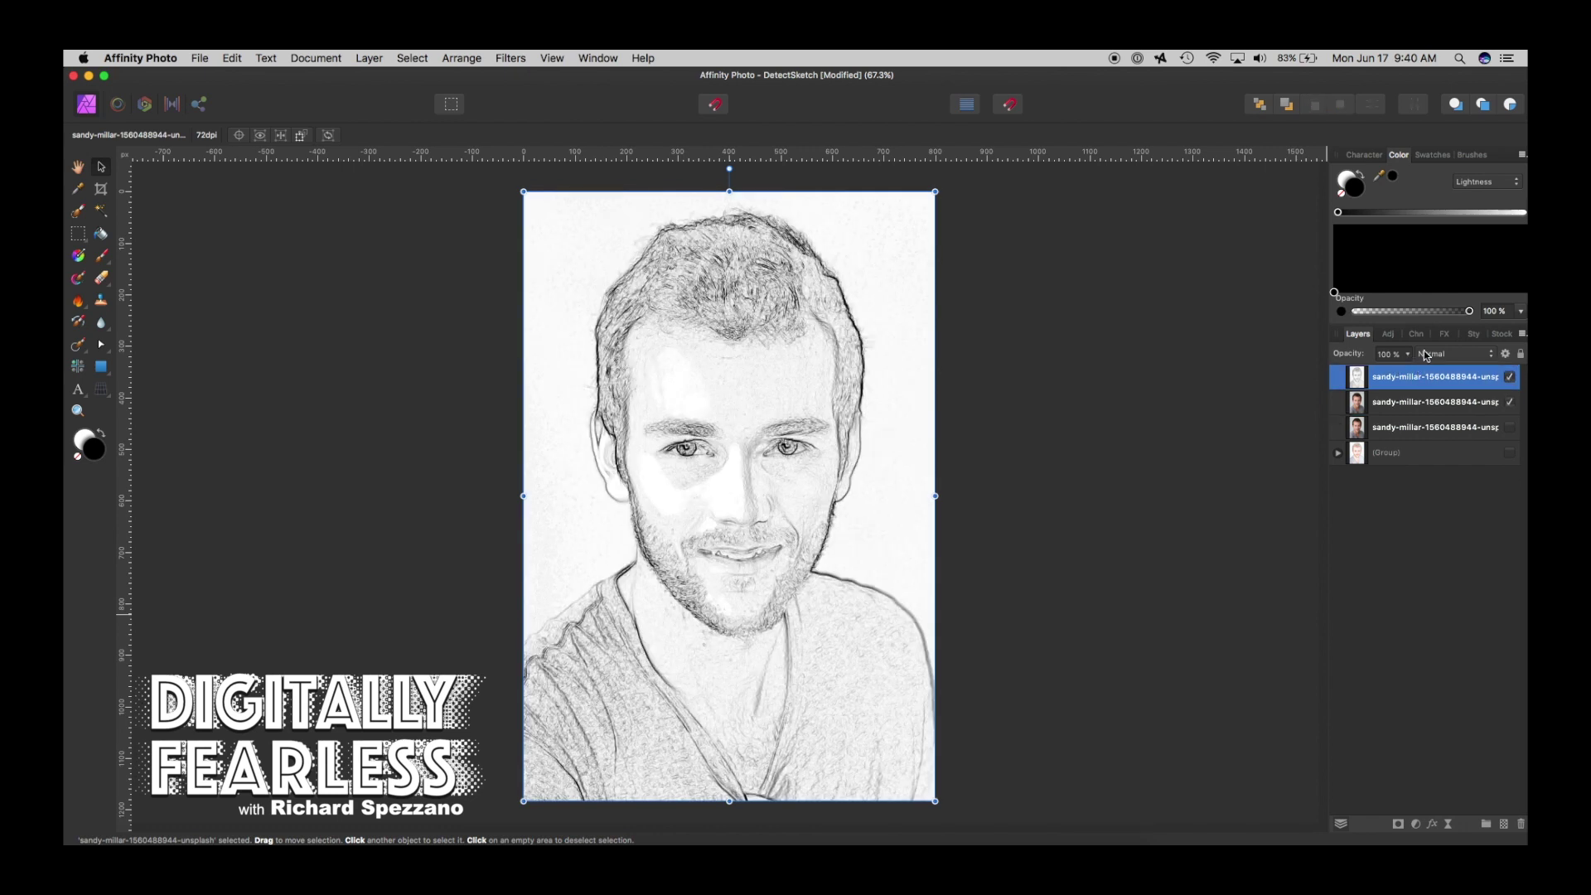
{"action": "left_click", "coordinate": [1425, 356]}
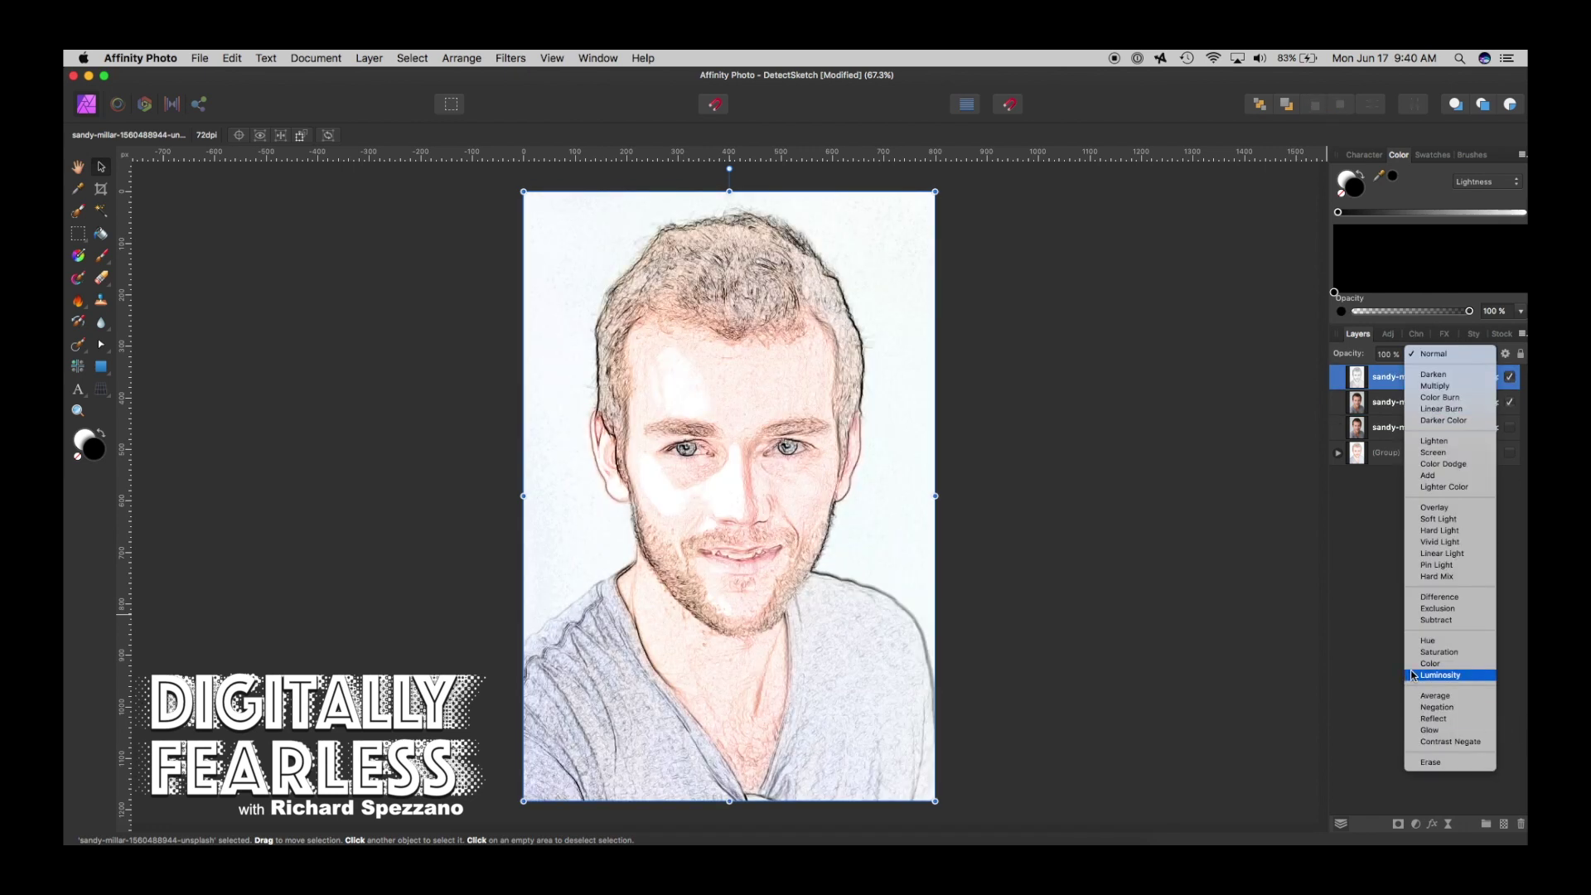
{"action": "left_click", "coordinate": [1440, 674]}
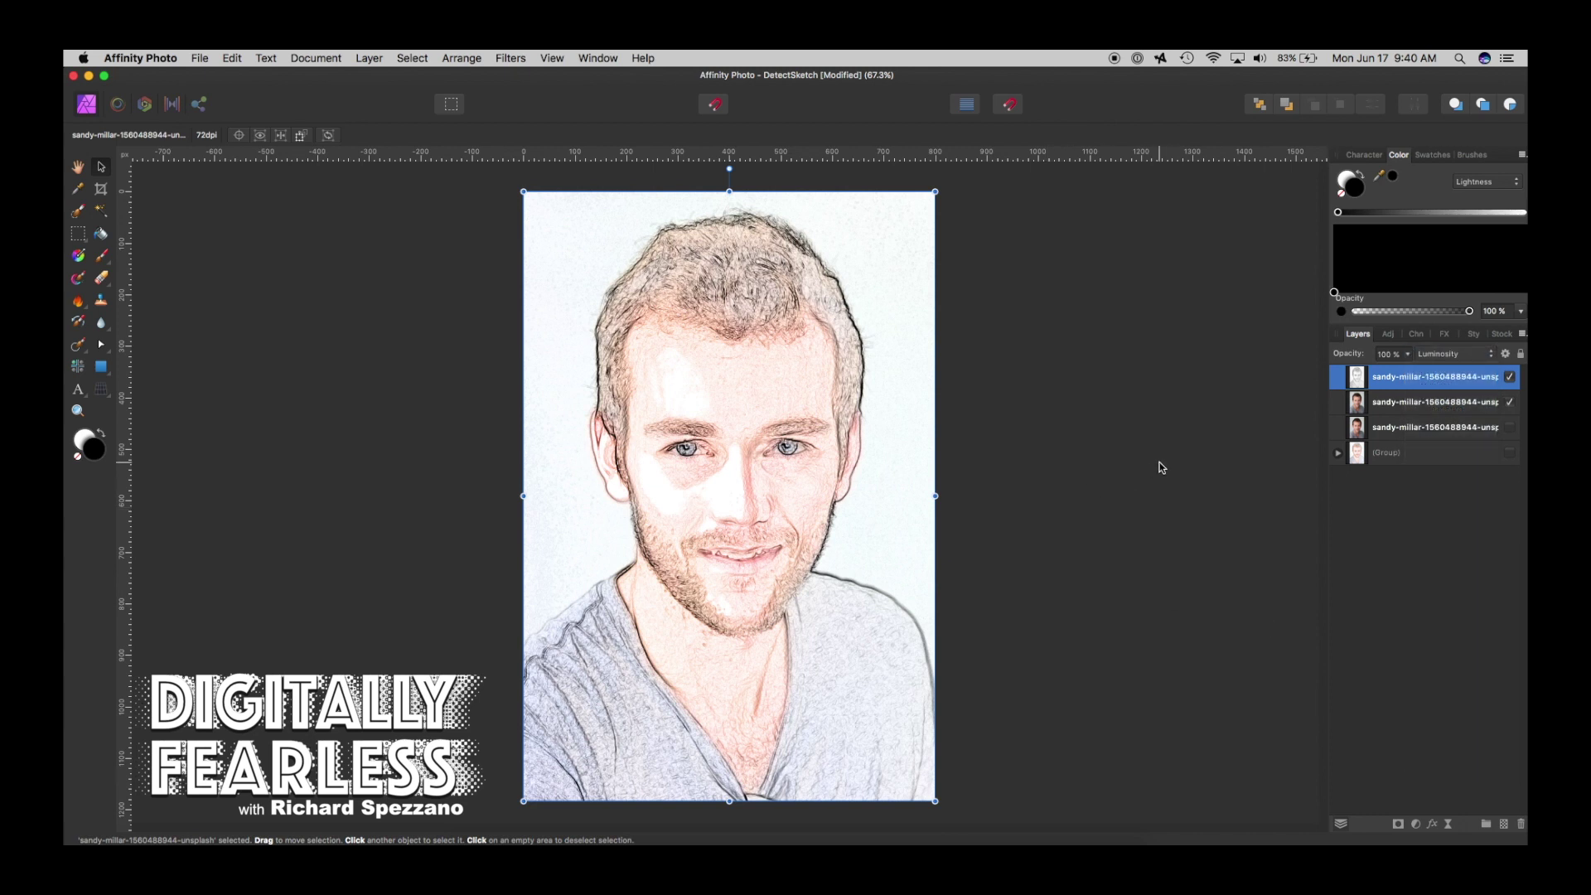